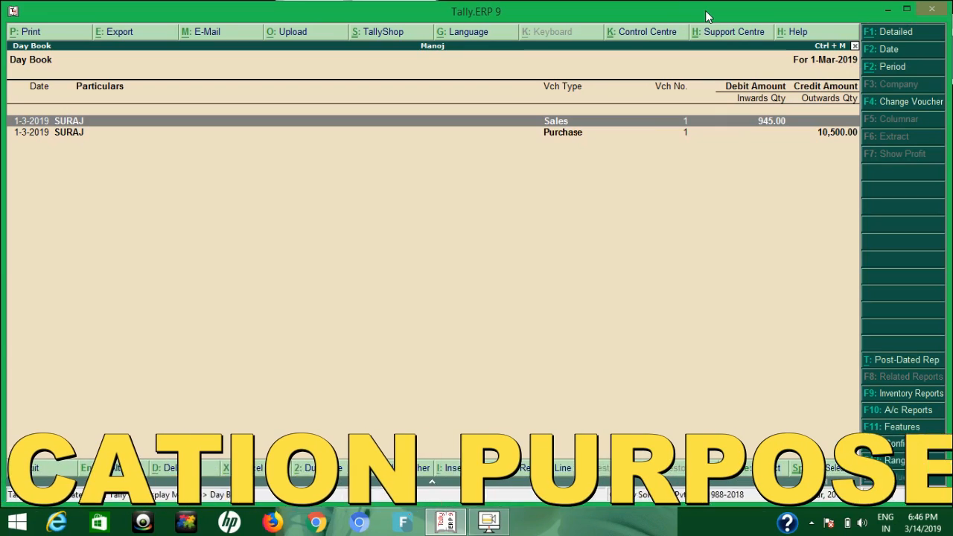
Step: Review the 1-Mar-2019 sales voucher from the Day Book and return to the Gateway without changing it
key("Return")
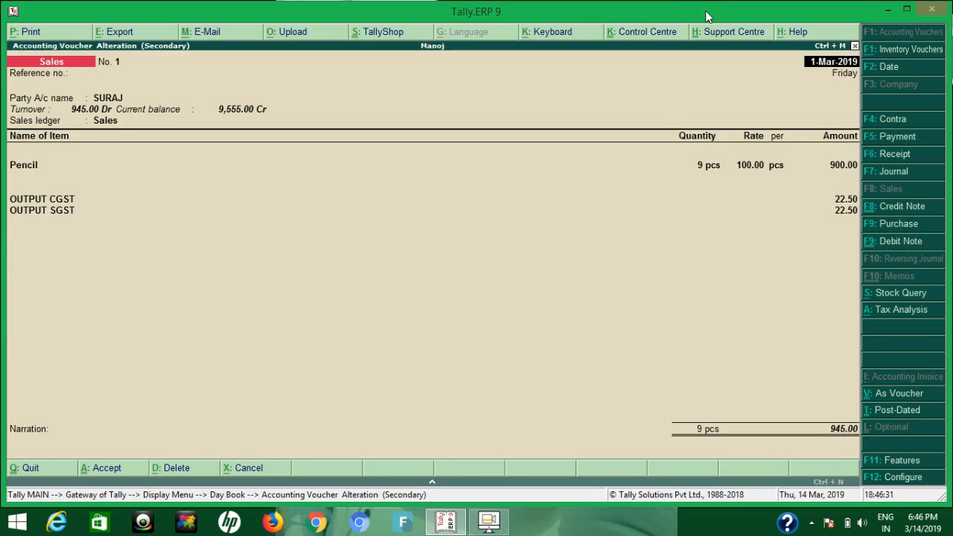
key("Escape")
key("y")
key("Escape")
key("Escape")
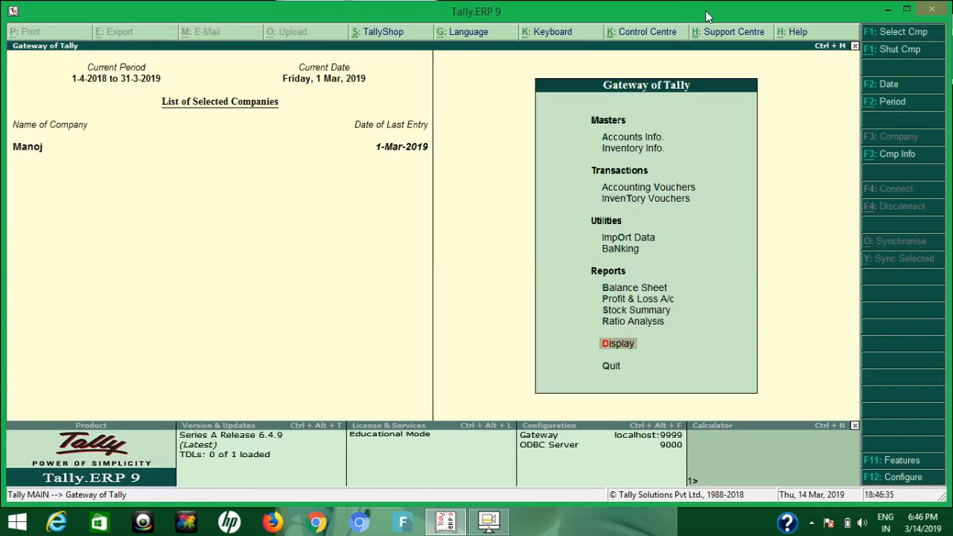
Step: Examine the Stock Summary for Pencil down to its March stock vouchers, and return to the Gateway
key("s")
key("Return")
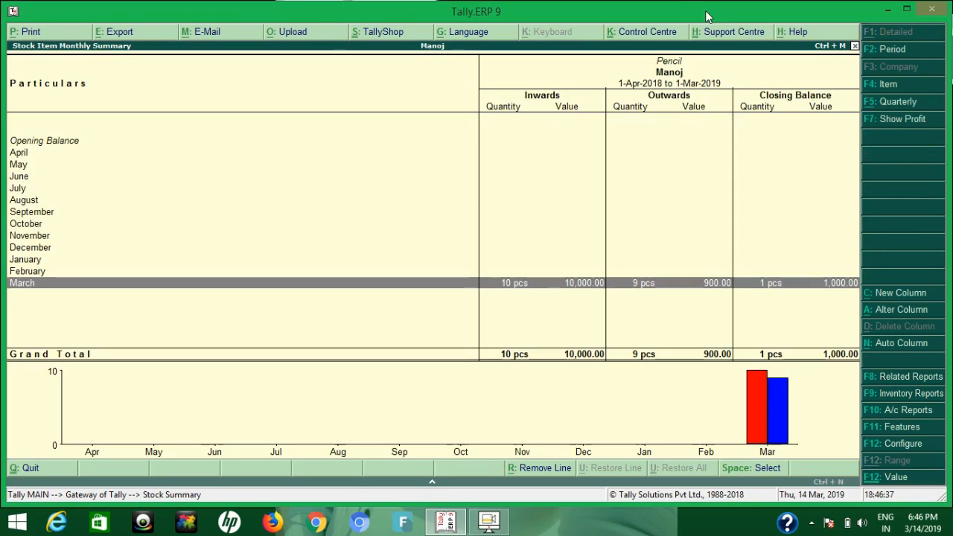
key("Return")
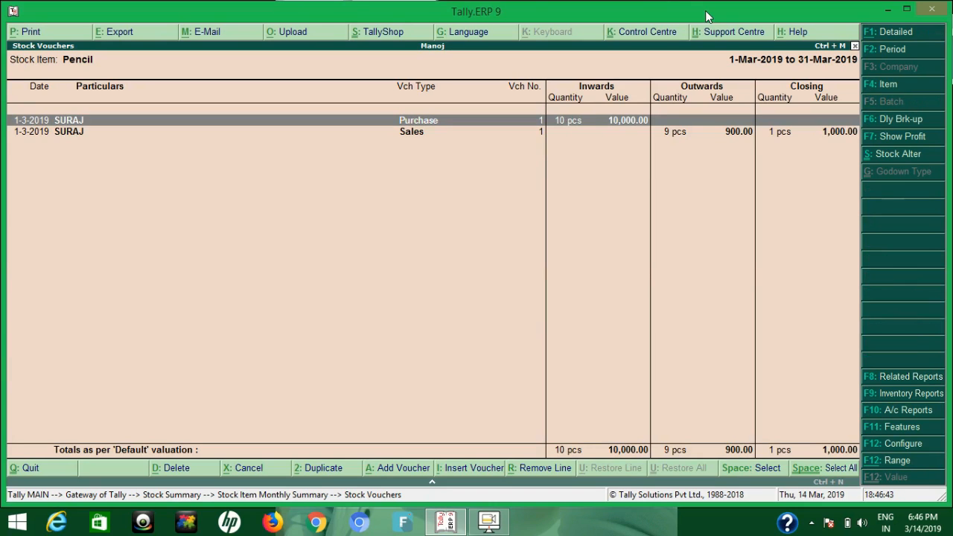
key("Escape")
key("Escape")
key("Escape")
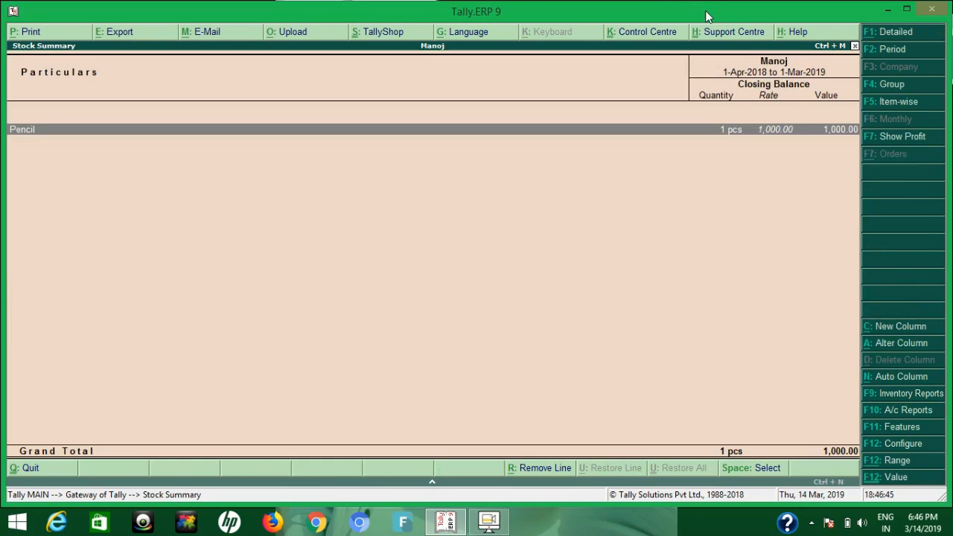
Step: Display the Day Book to review the sales and purchase entries
key("d")
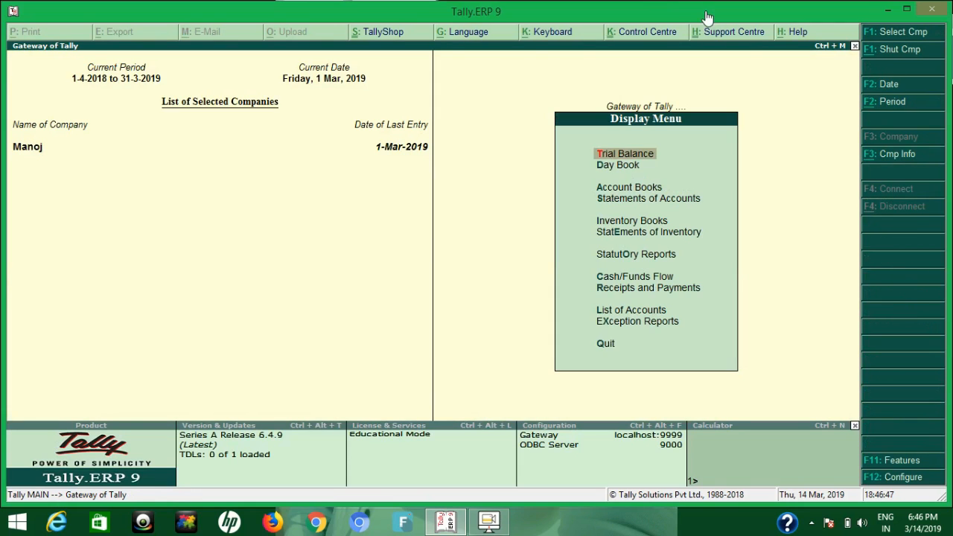
key("Down")
key("Return")
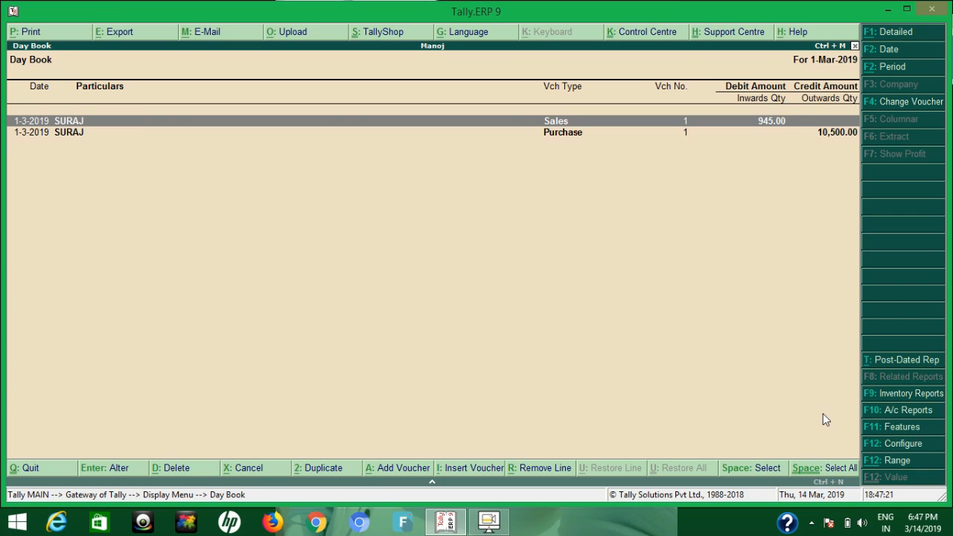
Step: Check the company's accounting features for the debit and credit note options, and leave the settings and Day Book unchanged
key("F11")
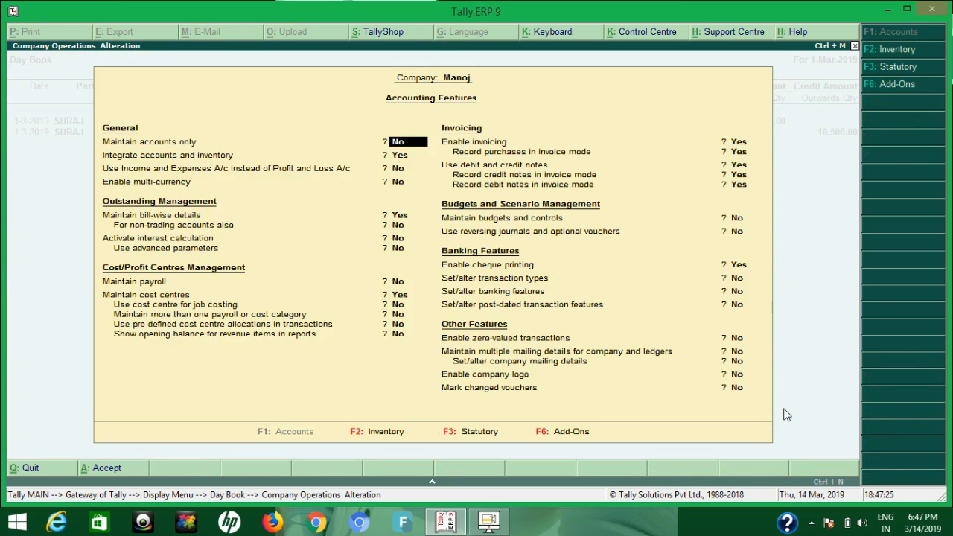
key("Return")
key("Return")
key("Return")
key("Return")
key("Return")
key("Return")
key("Return")
key("Return")
key("Return")
key("Return")
key("Return")
key("Return")
key("Return")
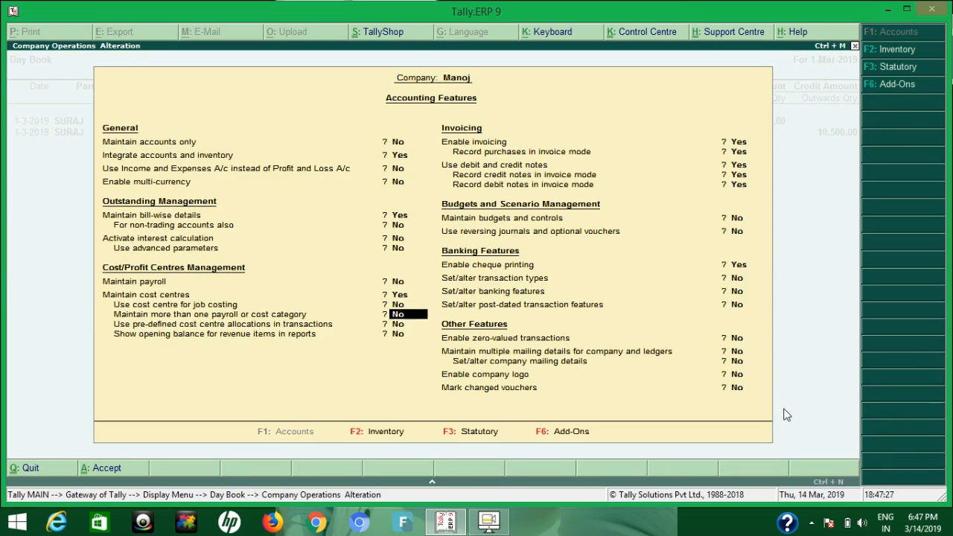
key("Return")
key("Return")
key("Return")
key("Return")
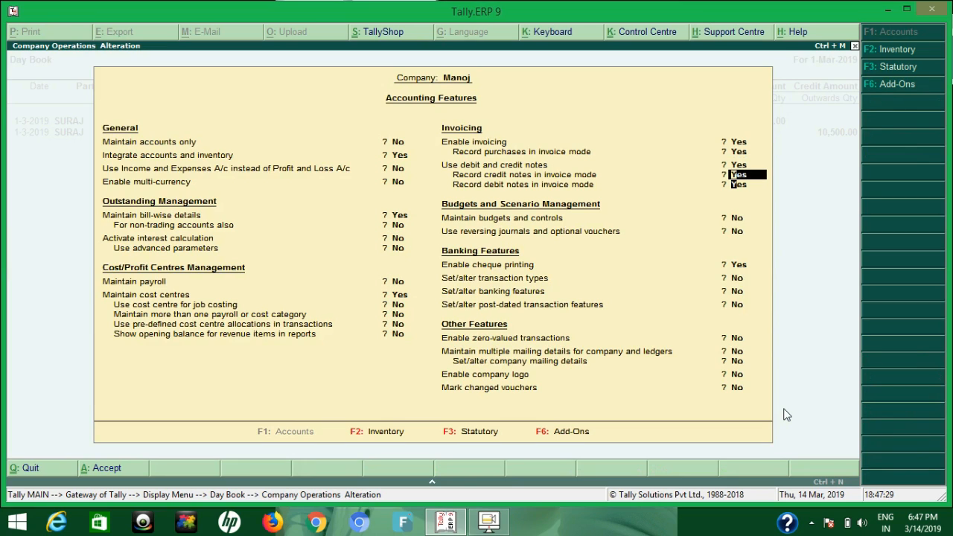
key("Up")
key("Up")
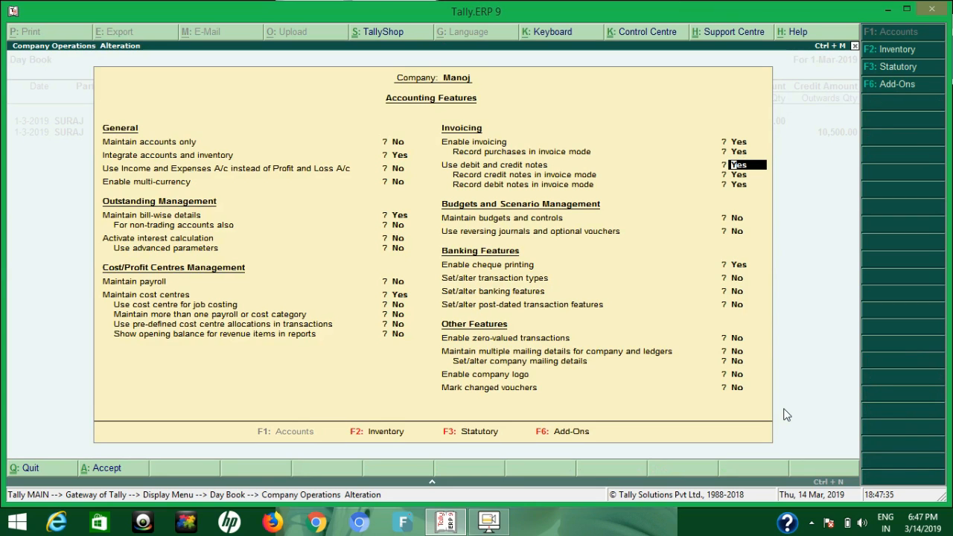
key("Escape")
key("Escape")
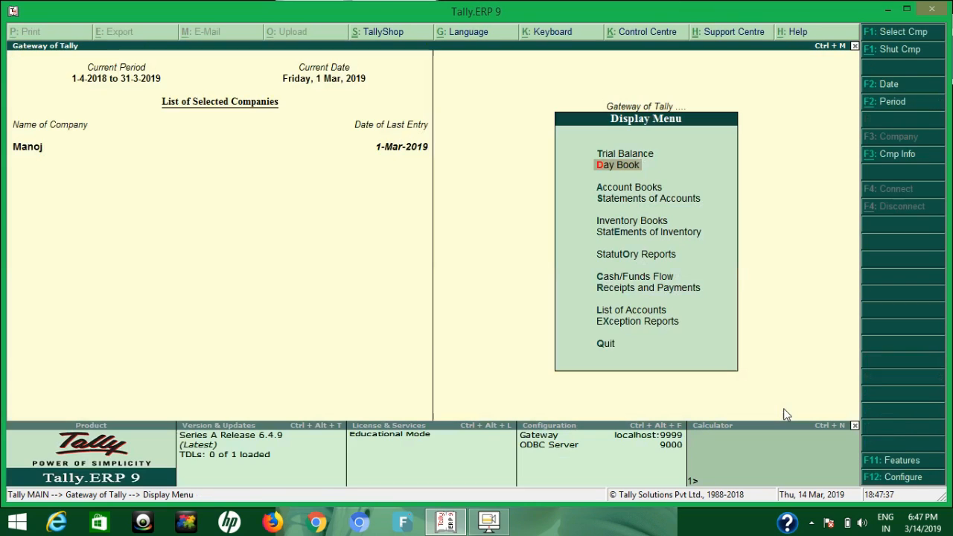
Step: Start a Credit Note under Accounting Vouchers and set its voucher date to 1-Mar-2019
key("Escape")
key("v")
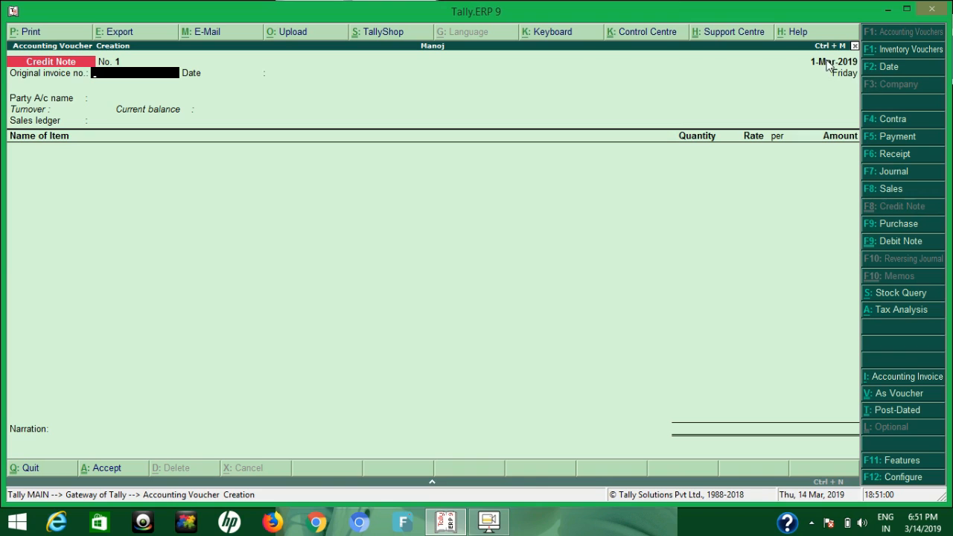
left_click(891, 66)
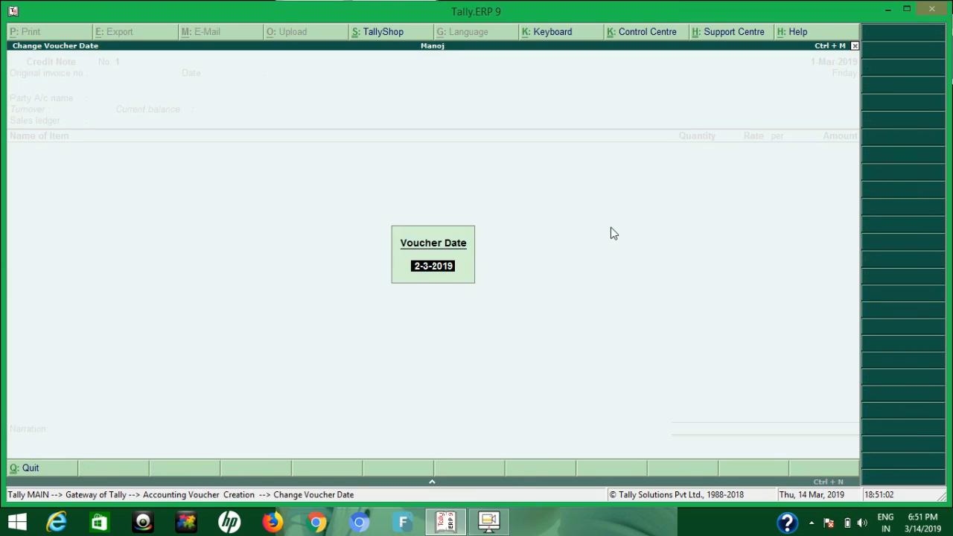
type("1")
key("Return")
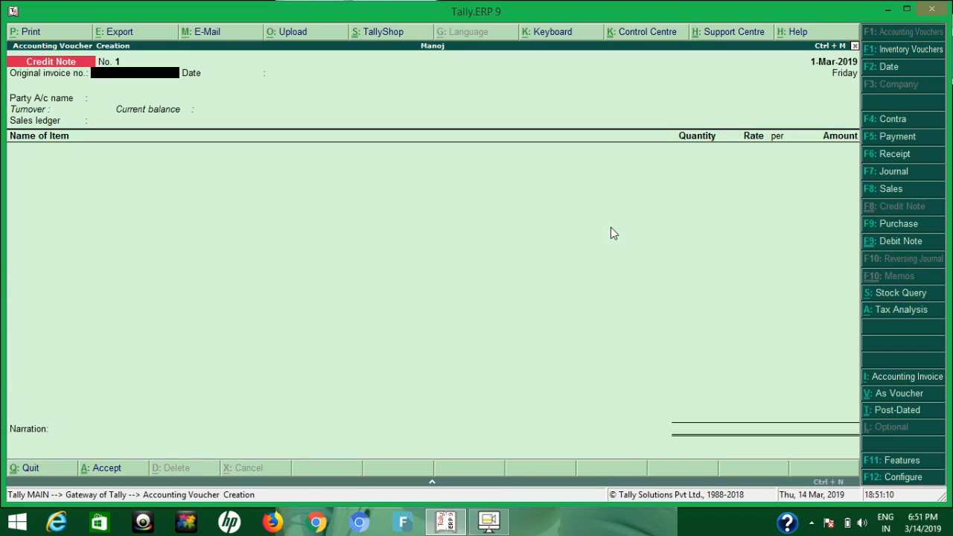
Step: Enter original invoice number 1 and invoice date 1-Mar-2019 on the credit note
type("1")
key("Return")
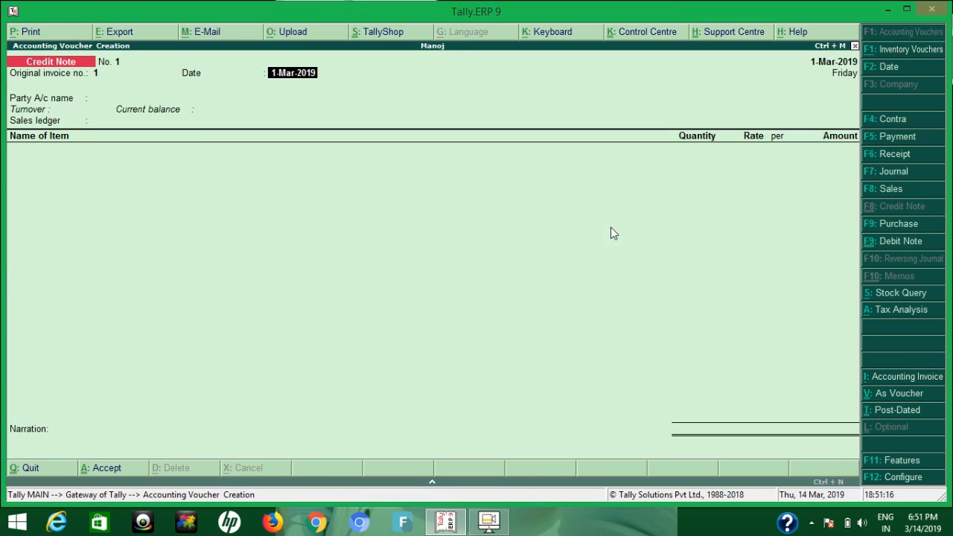
key("Return")
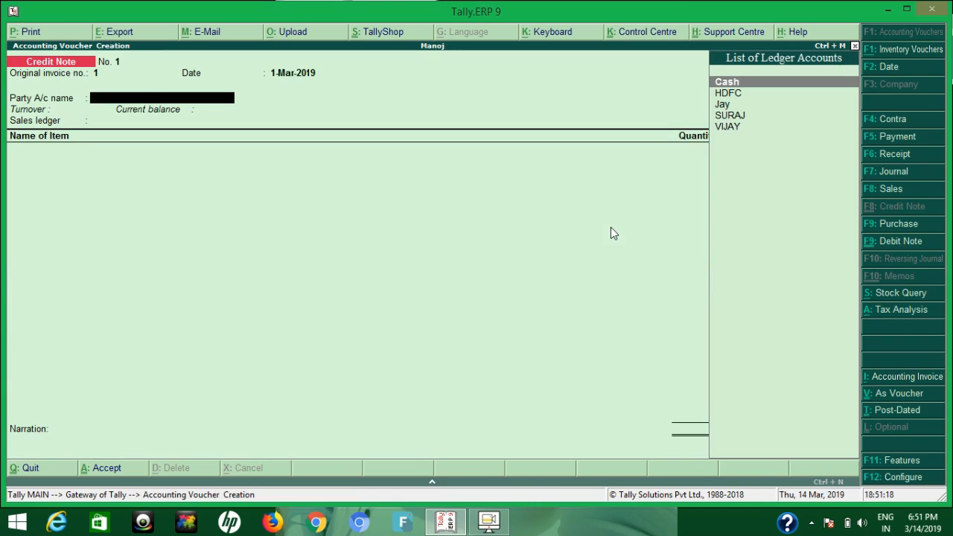
Step: Select the original sale's customer as party account, accept the party details with Bihar as place of supply, and choose the Sales ledger
type("su")
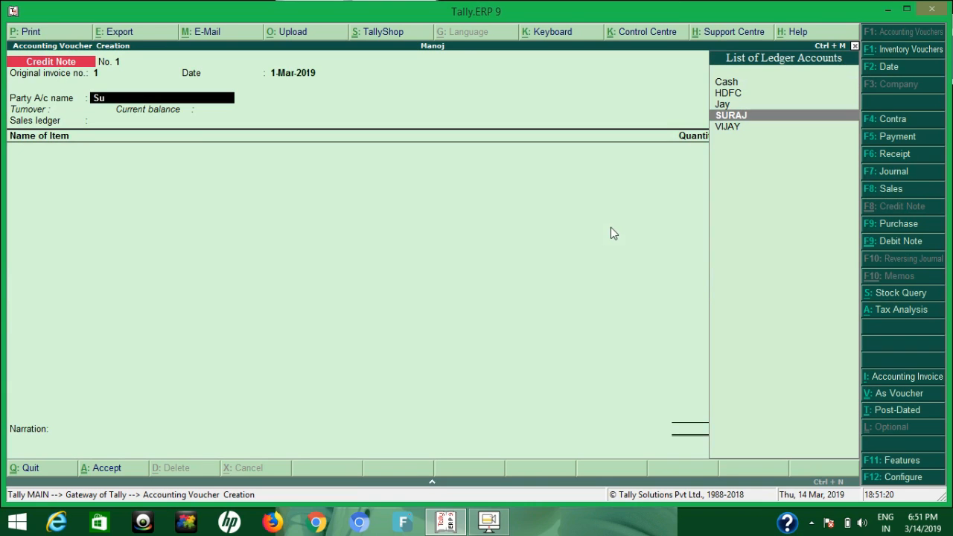
key("Return")
key("Return")
key("Return")
key("Return")
key("Return")
key("Return")
key("Return")
key("Return")
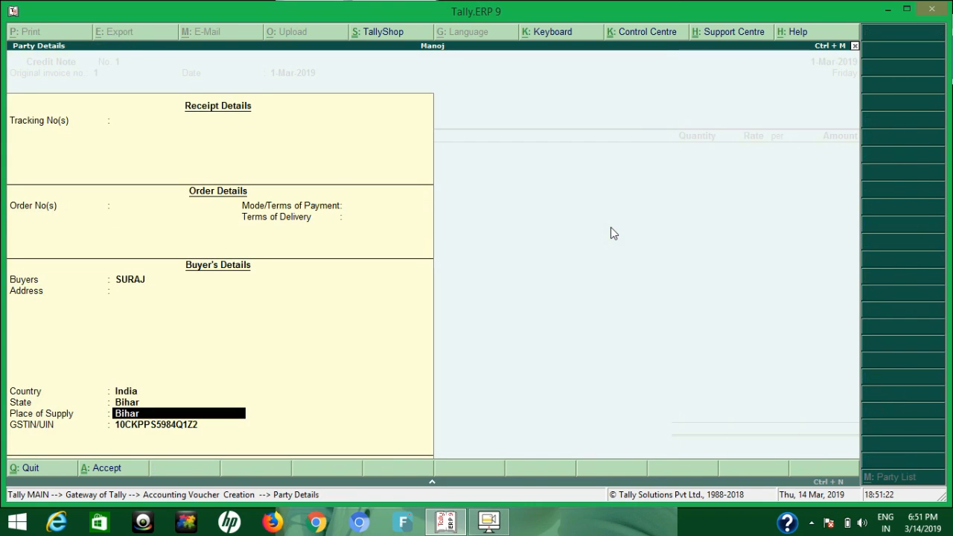
key("Return")
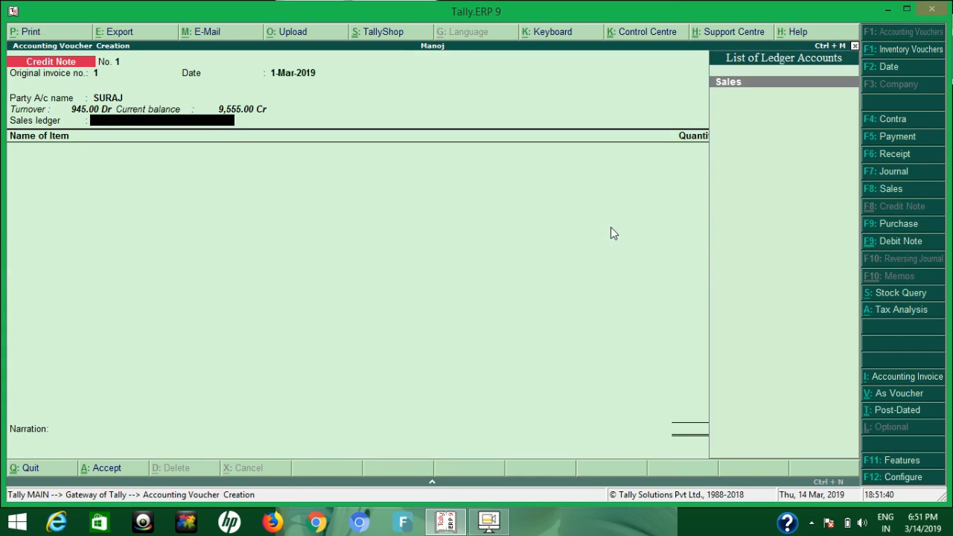
key("Return")
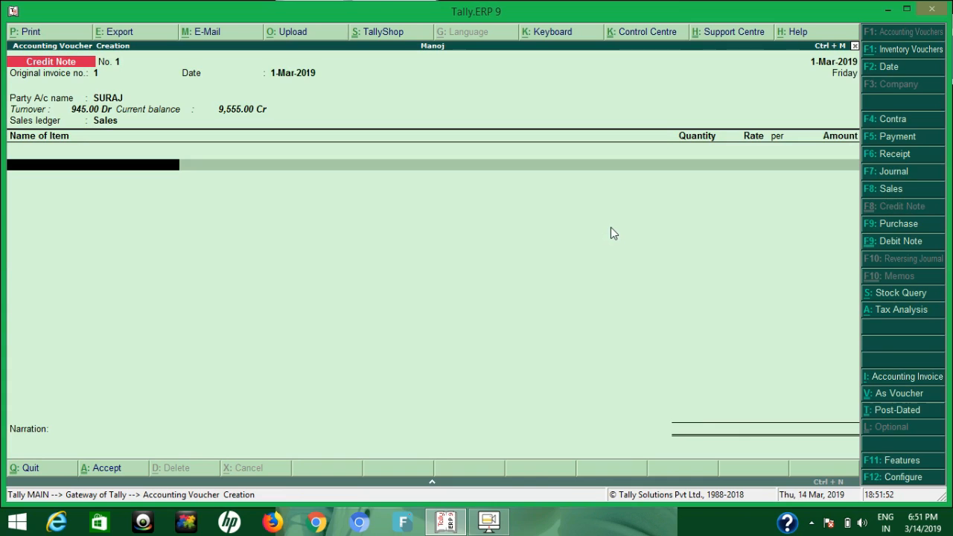
Step: Add the returned item Pencil with a quantity of 1 pcs at a rate of 100.00 per pcs
type("P")
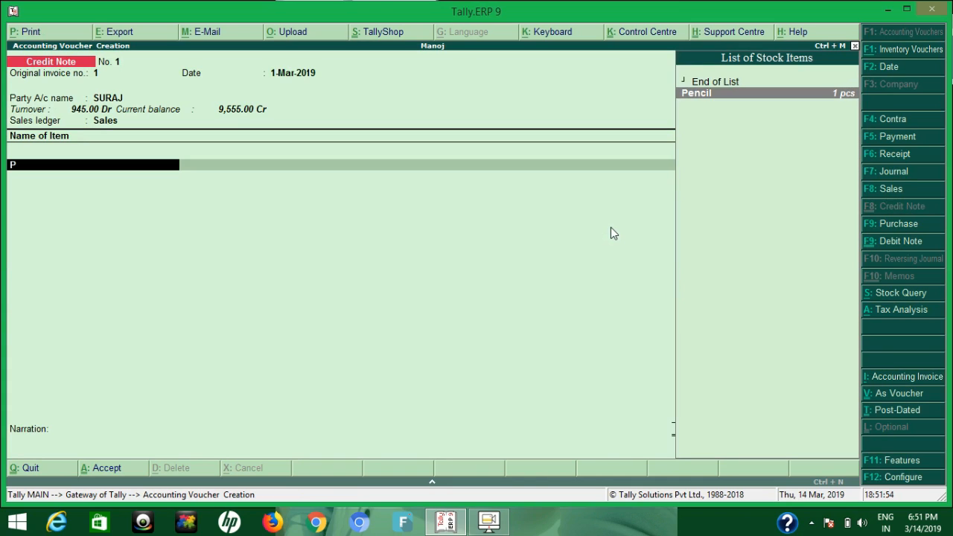
key("Return")
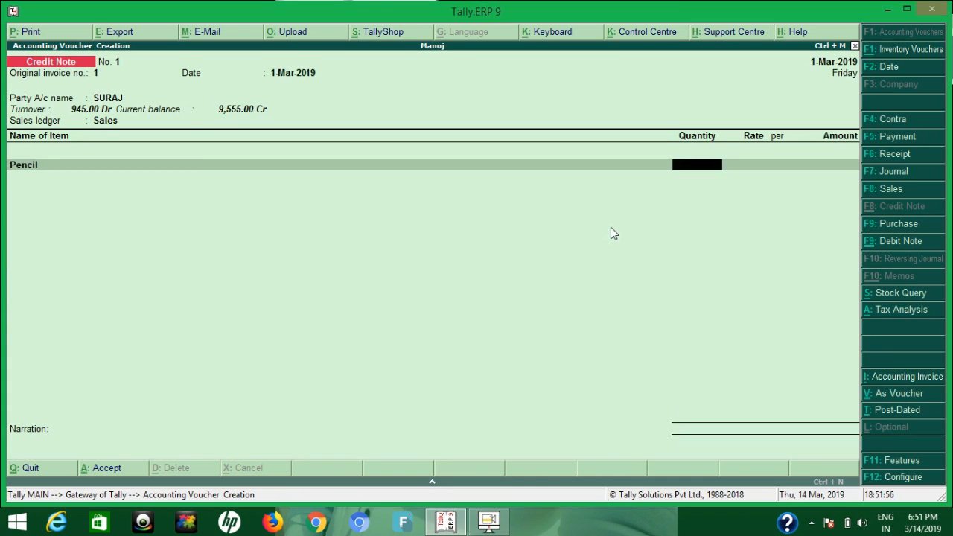
type("1")
key("Return")
key("Return")
key("Return")
key("Return")
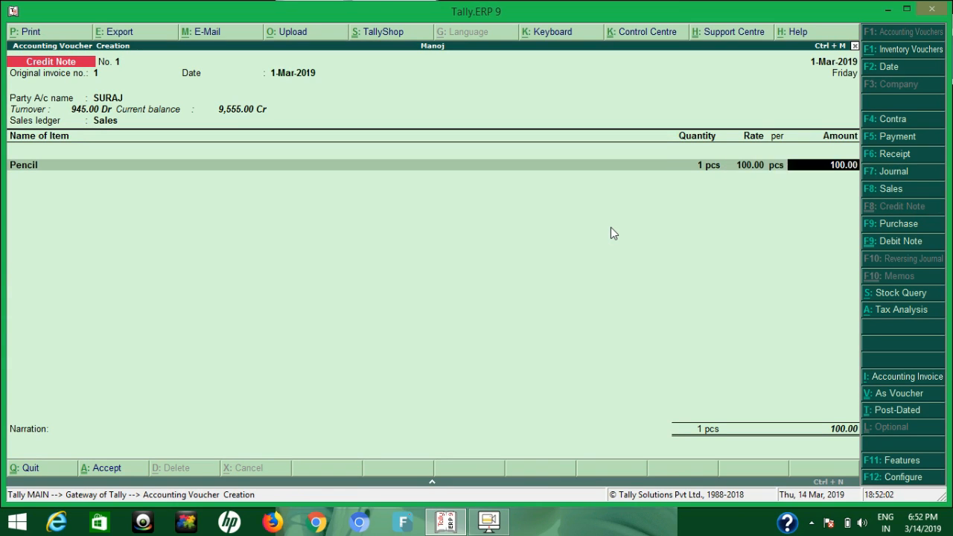
key("Return")
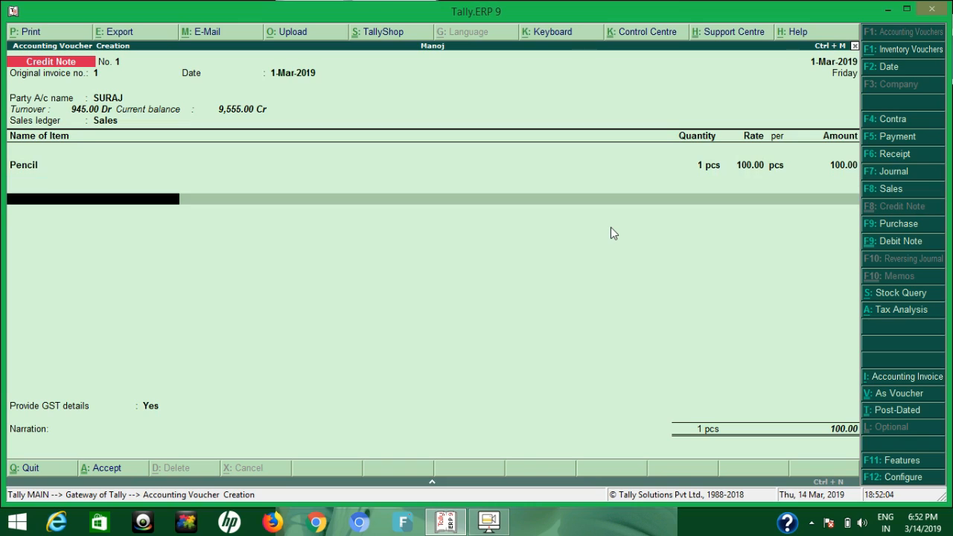
Step: Add the OUTPUT CGST and OUTPUT SGST ledgers below the item, accept 2.50 for each, and end the ledger list
type("Ou")
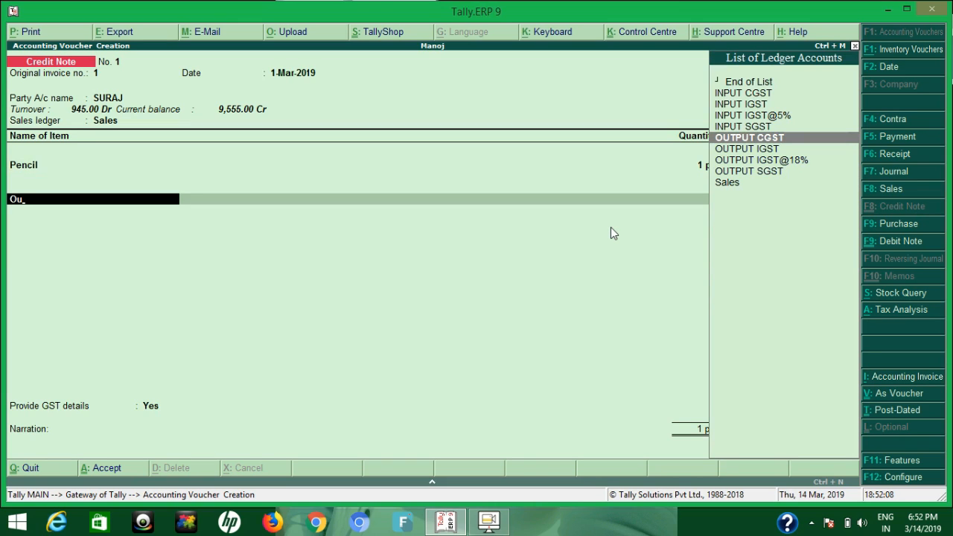
key("Return")
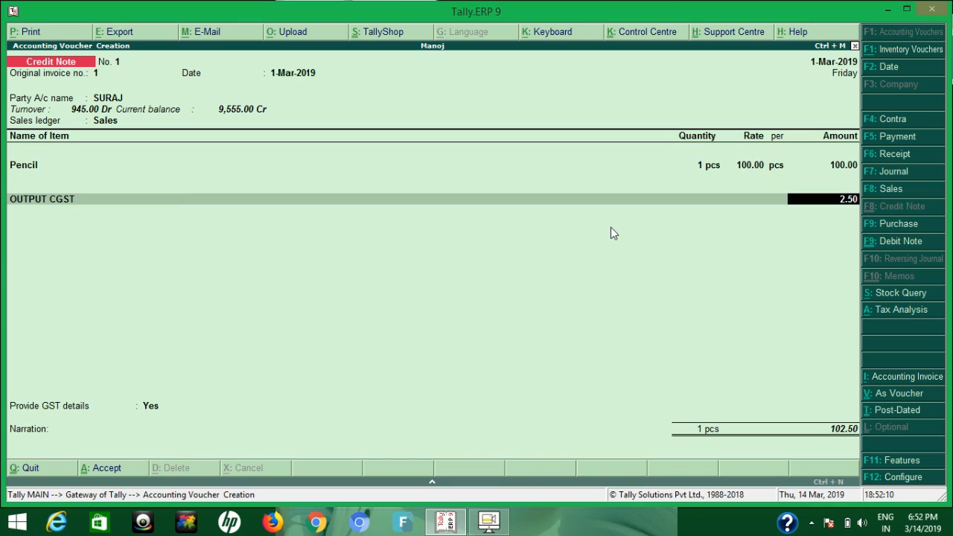
key("Return")
type("Ou")
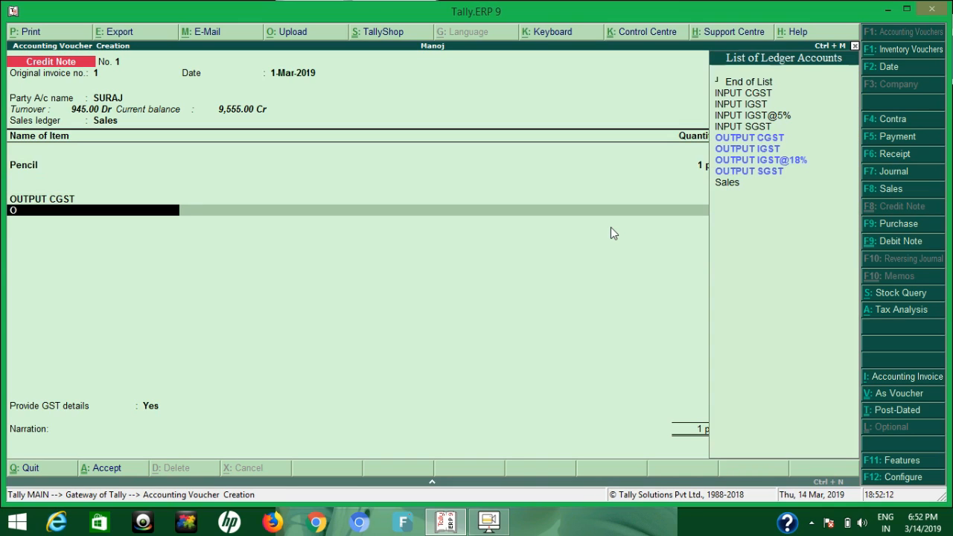
key("Down")
key("Down")
key("Down")
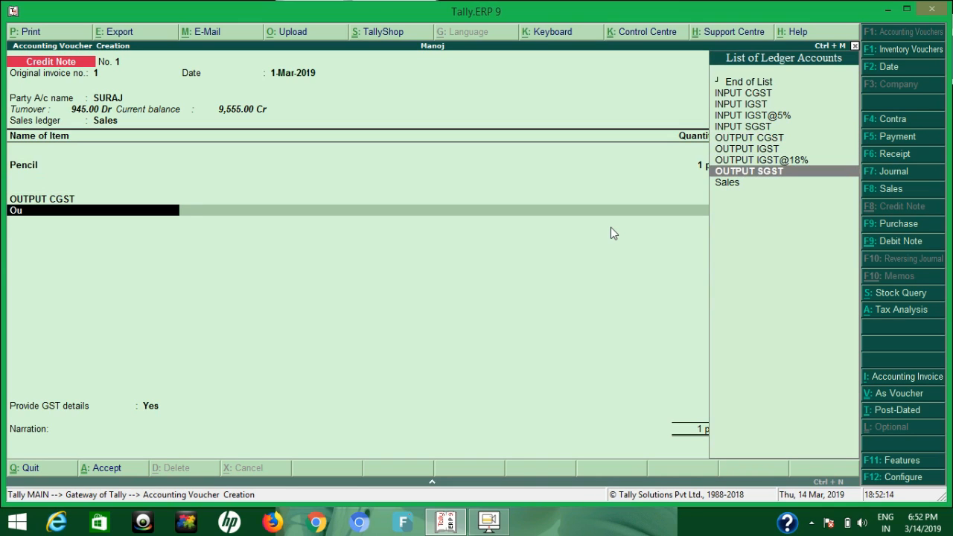
key("Return")
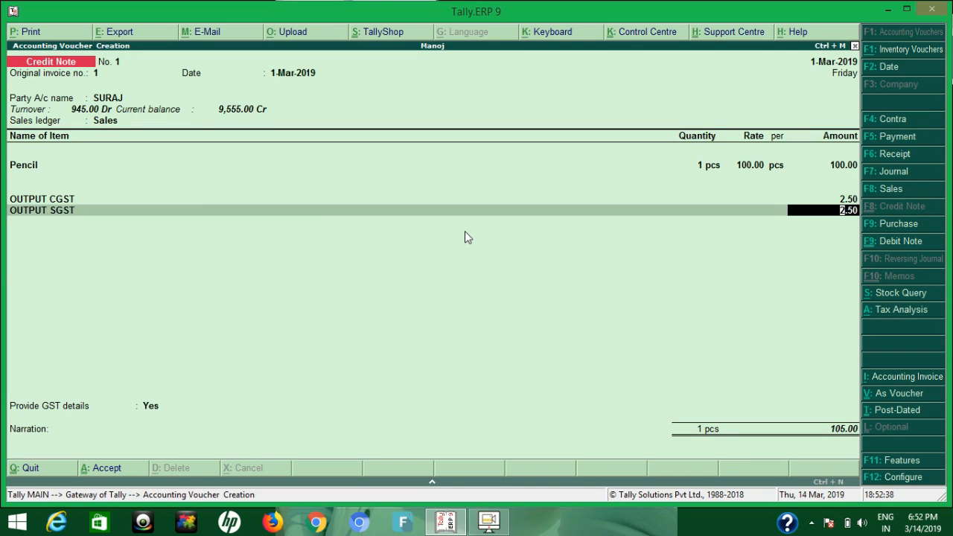
key("Return")
key("Return")
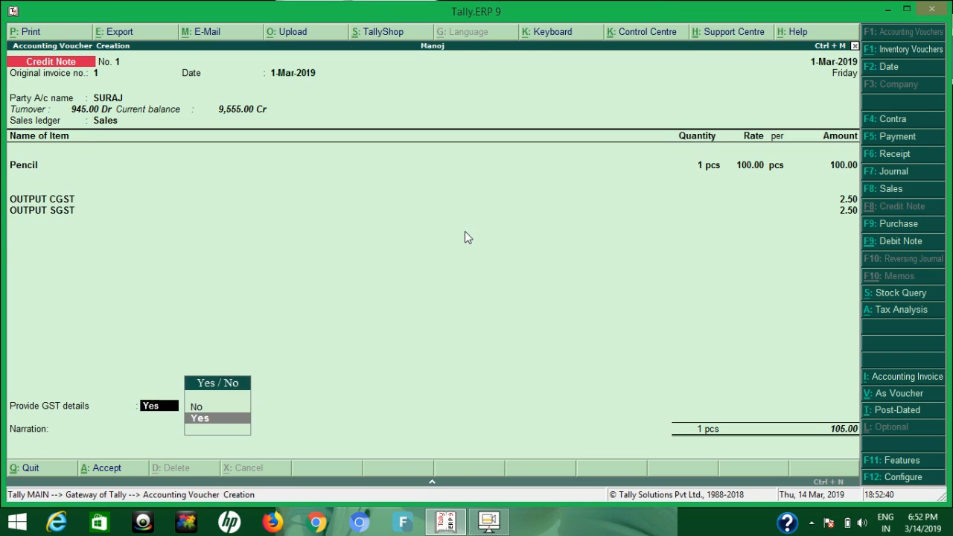
Step: Provide GST details for the credit note with 07-Others as the reason, leaving the buyer's debit note number and date blank
key("Return")
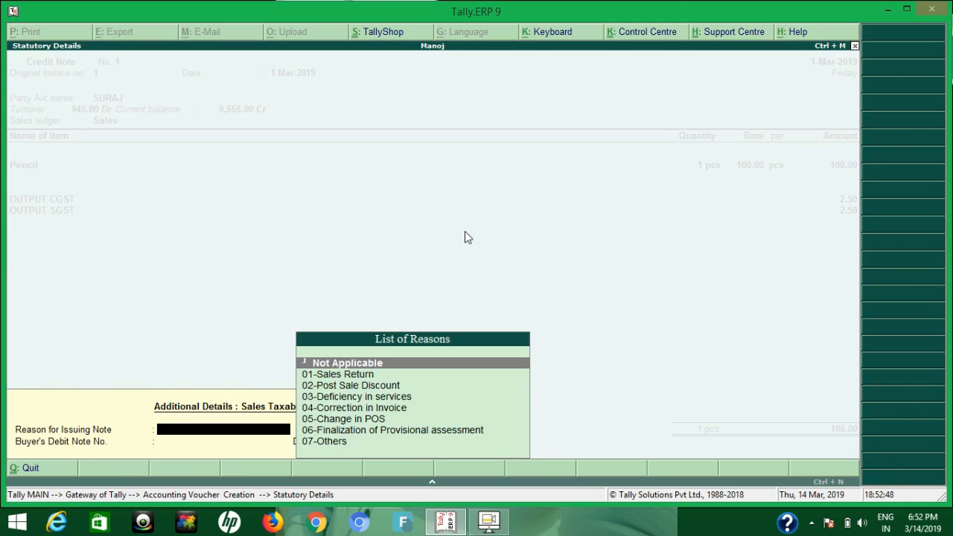
key("Down")
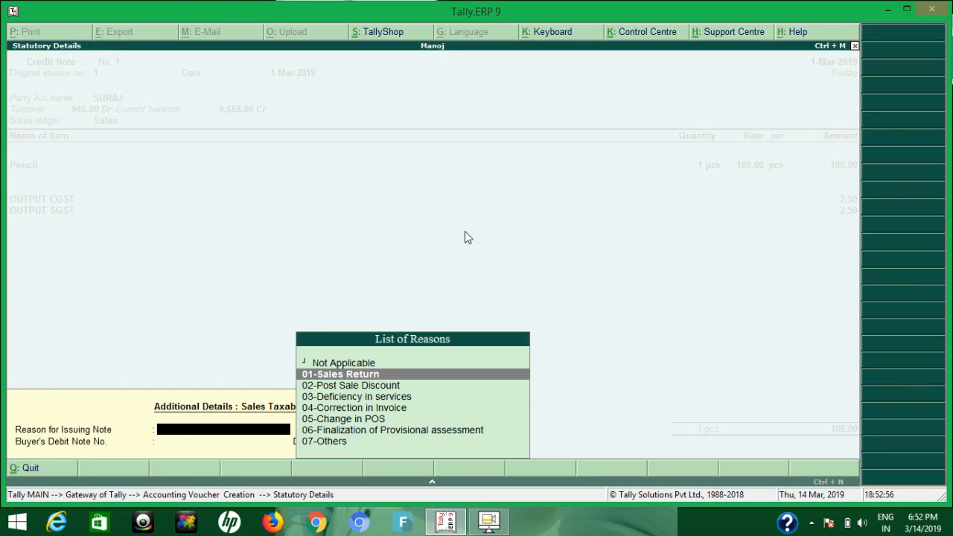
key("Down")
key("Down")
key("Down")
key("Down")
key("Down")
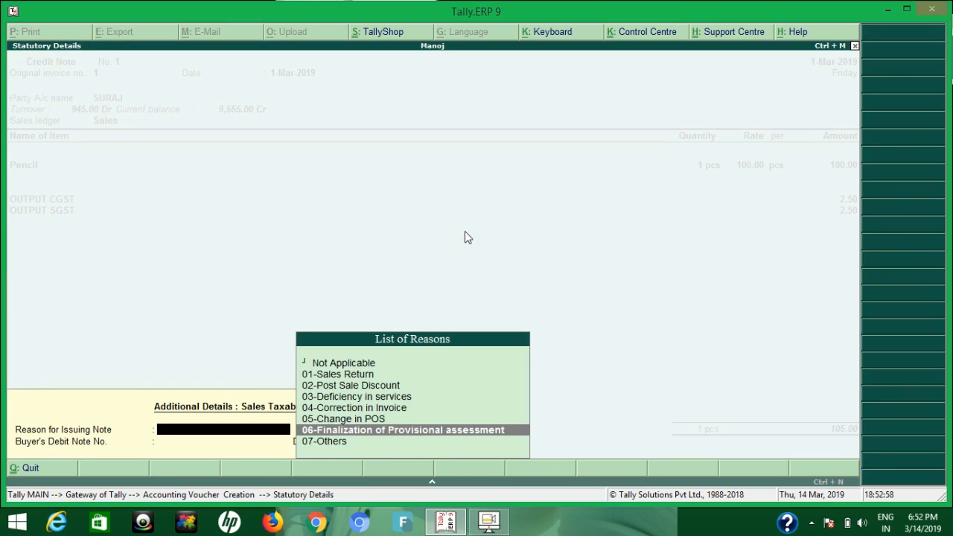
key("Down")
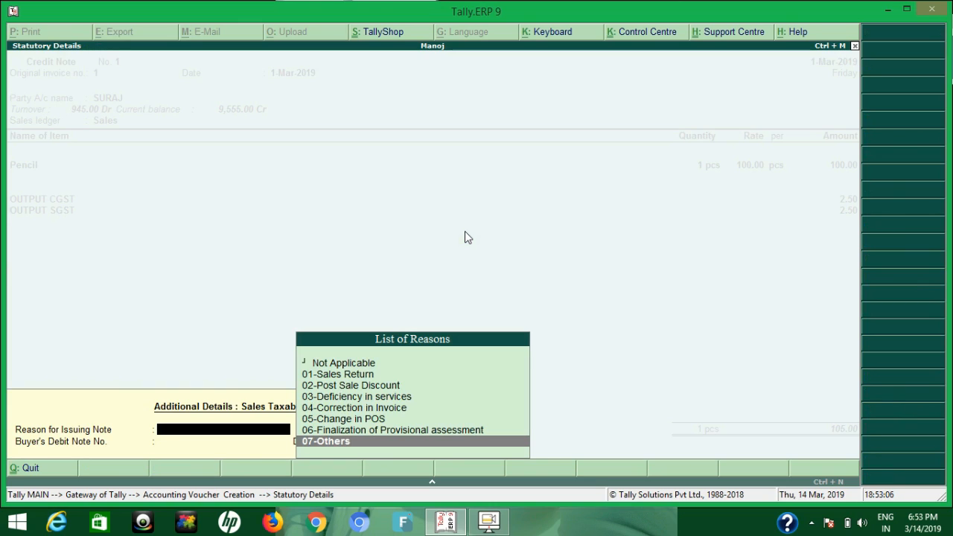
key("Return")
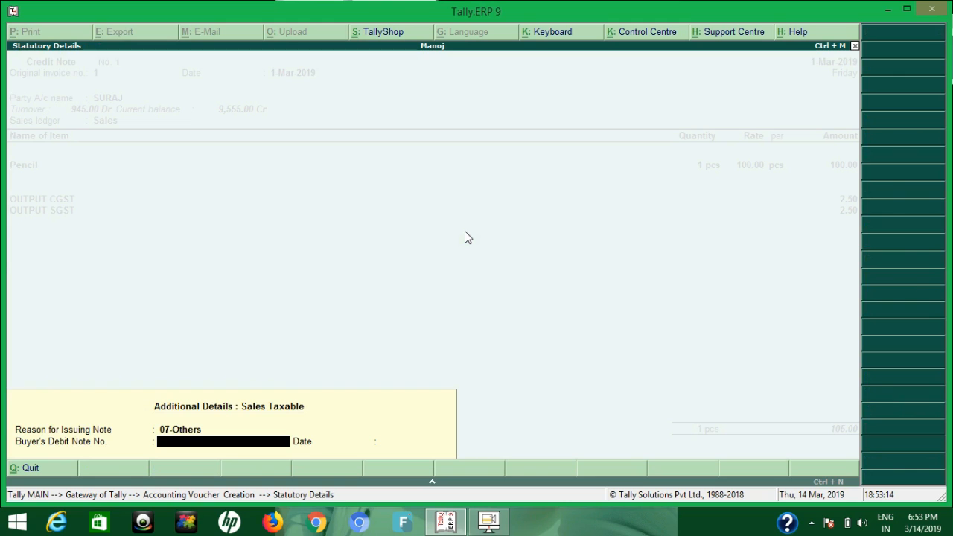
key("Return")
key("Return")
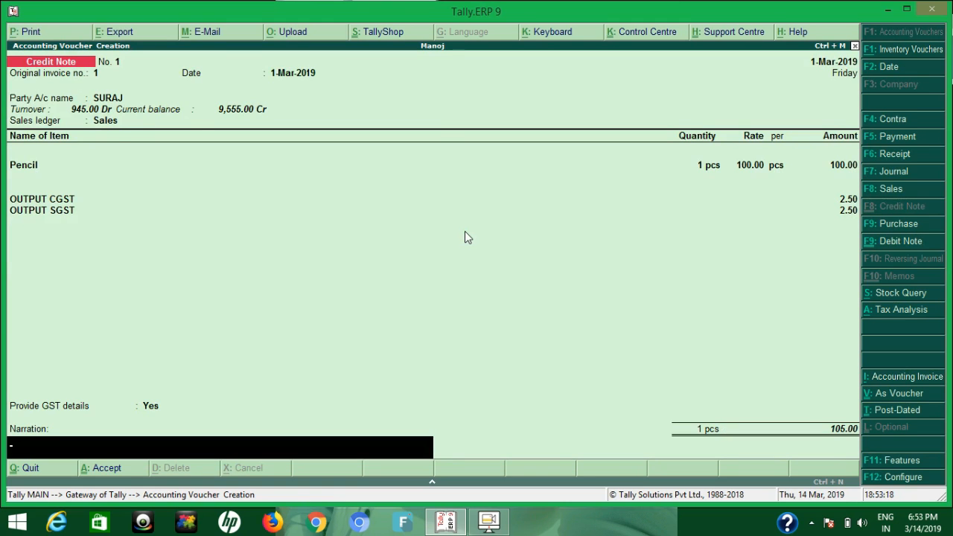
Step: Enter the narration "due to", save the credit note, and return to the Gateway of Tally
type("due to")
key("Return")
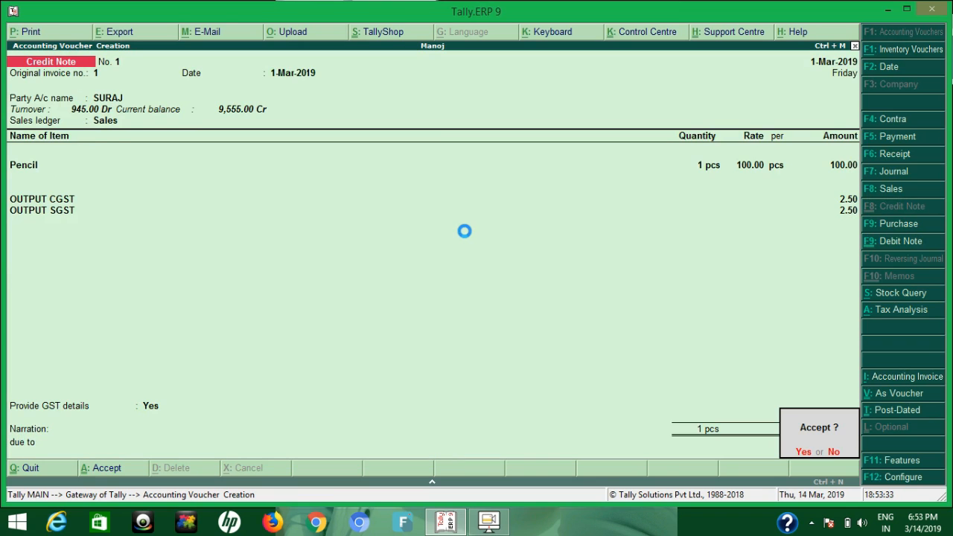
key("y")
key("Escape")
key("y")
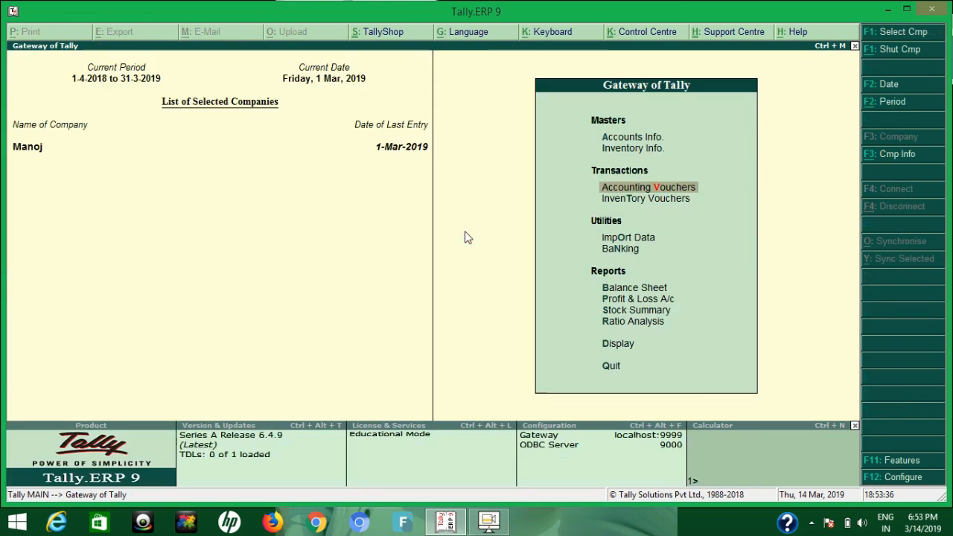
Step: Check Pencil's monthly inward, outward and closing stock for March in the Stock Summary
key("s")
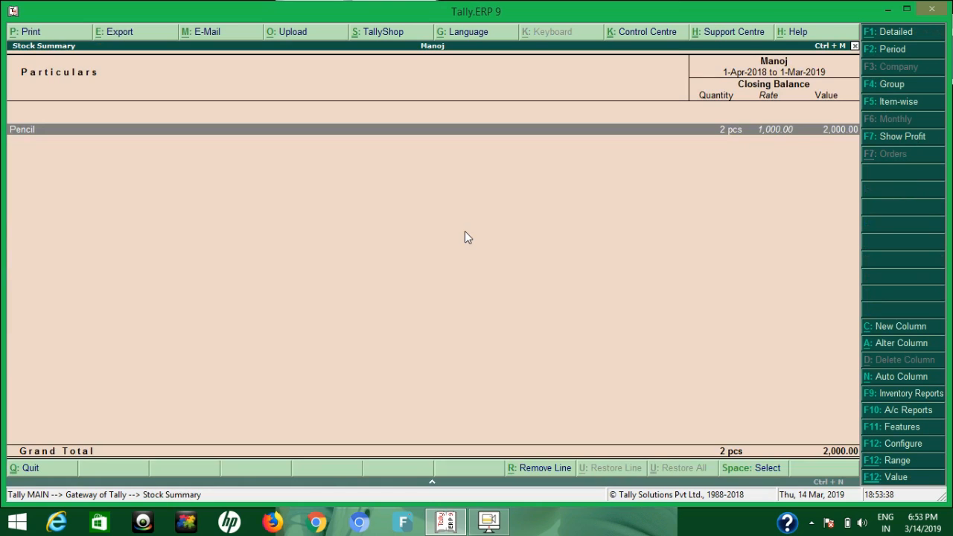
key("Return")
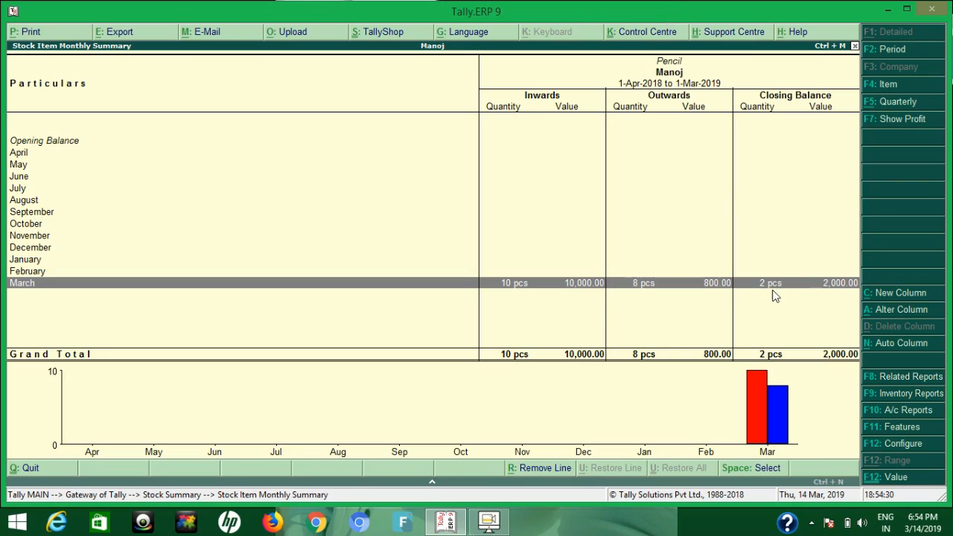
key("Return")
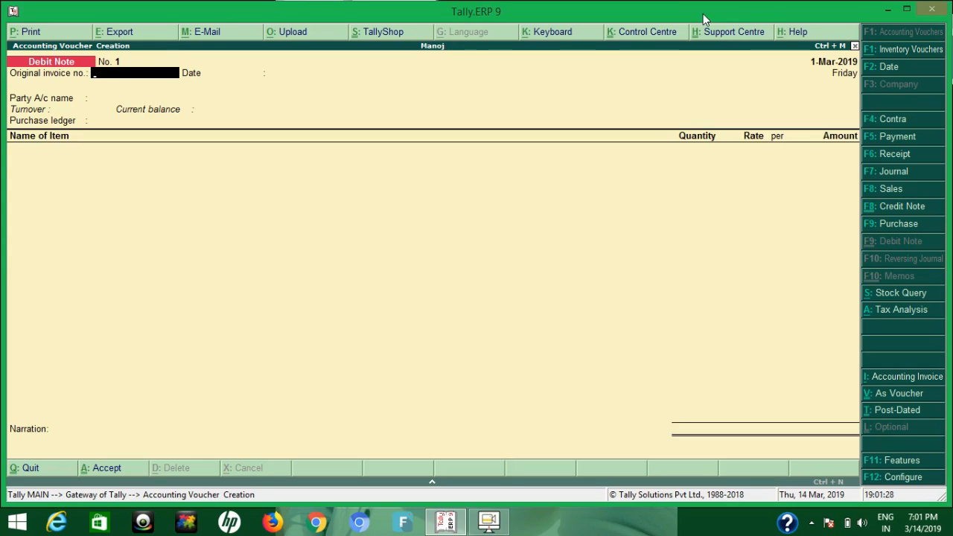
Step: Quit the blank debit note and open the GSTR-1 return from the statutory GST reports
key("Escape")
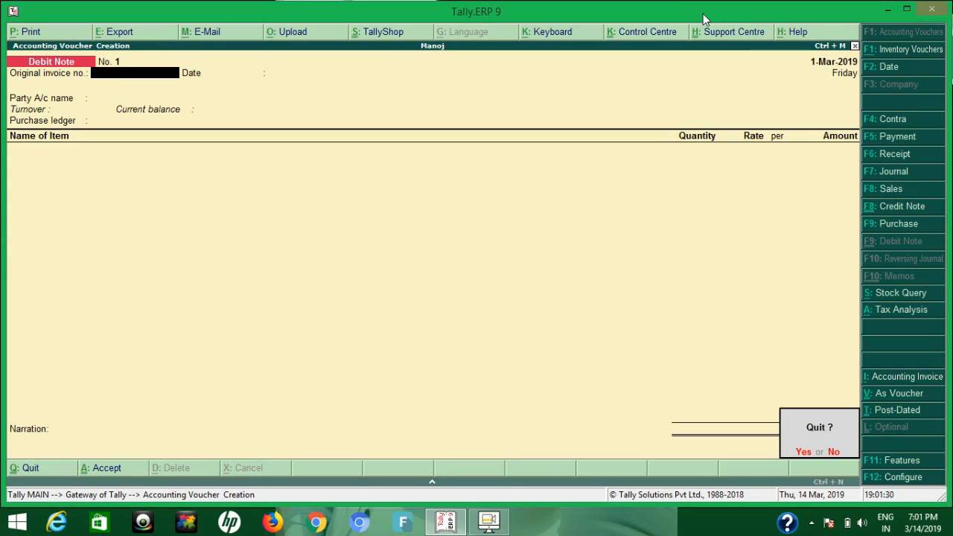
key("Return")
key("d")
key("Down")
key("Down")
key("Down")
key("Down")
key("Down")
key("Down")
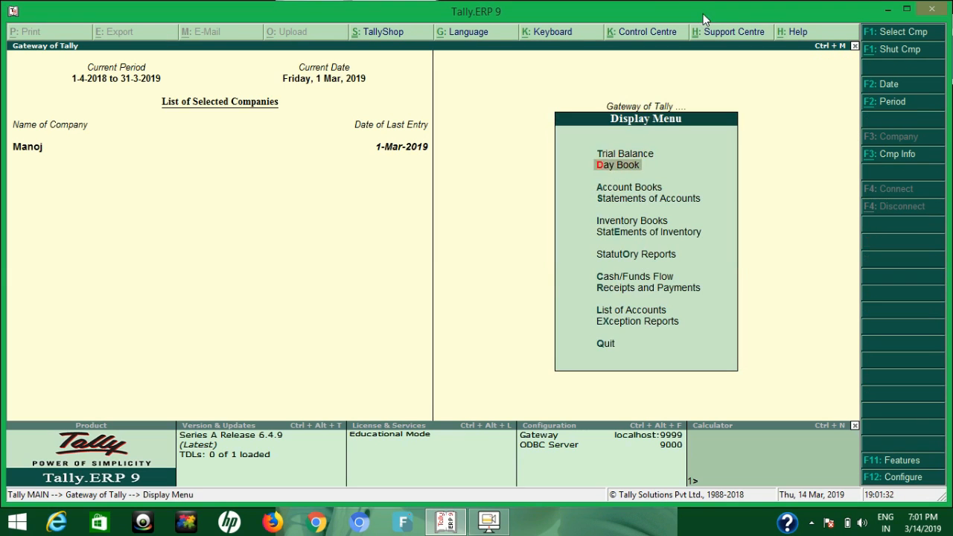
key("Return")
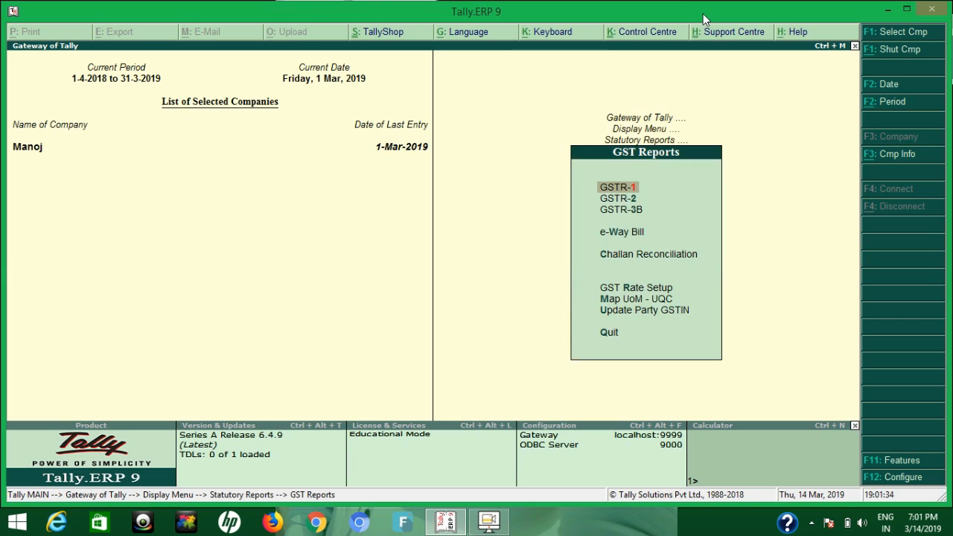
key("Return")
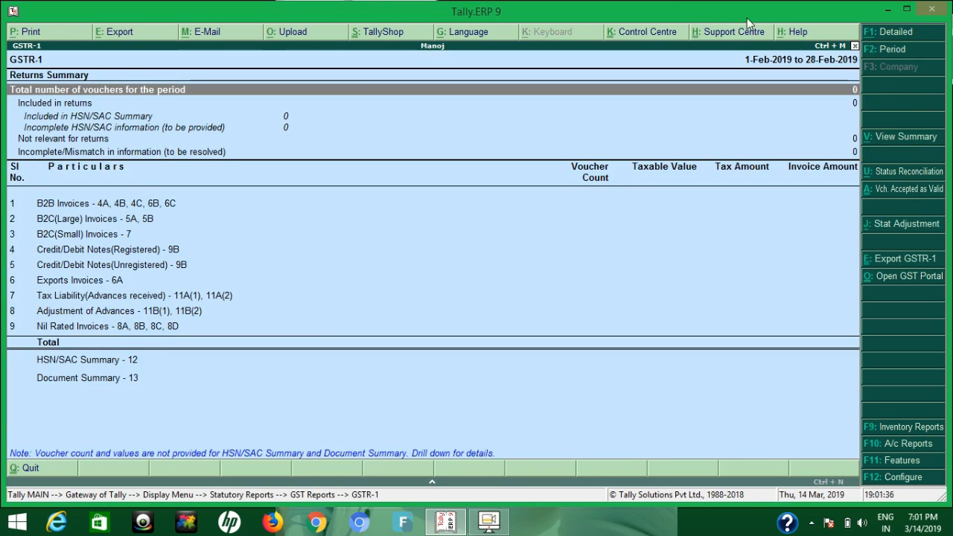
Step: Set the GSTR-1 report period from 1-Mar-2019 to 31-Mar-2019
left_click(901, 53)
type("1-3")
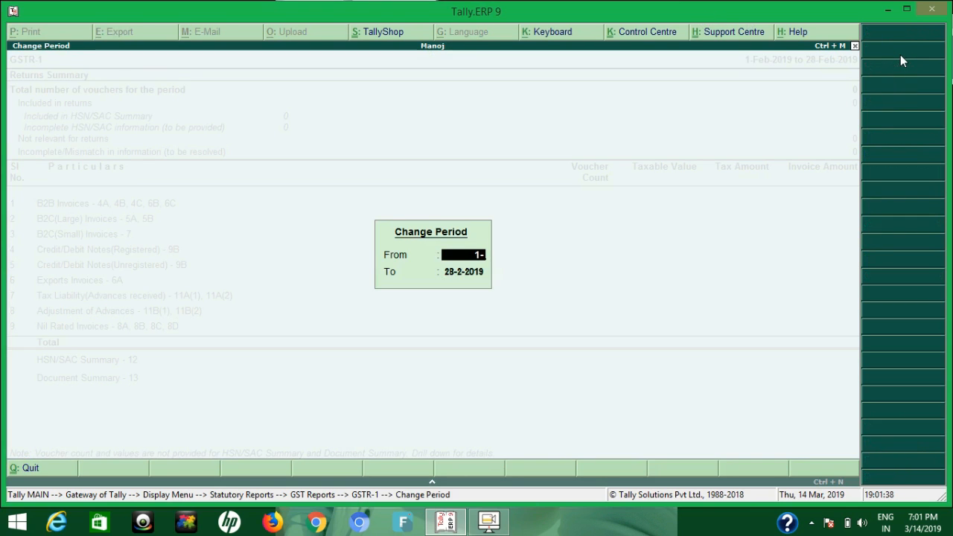
key("Return")
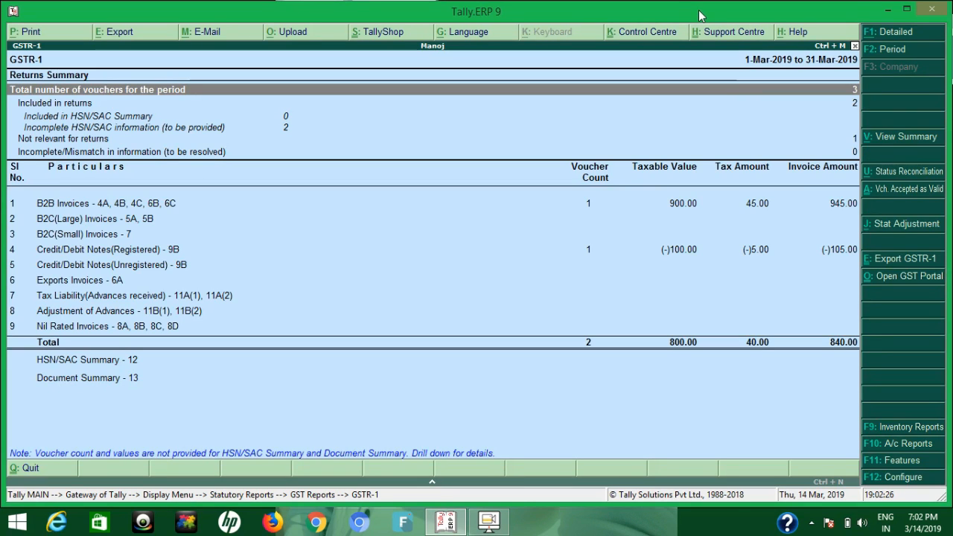
Step: Review the voucher register behind the B2B Invoices row, including its taxable value and tax amounts, and return to GSTR-1
key("Down")
key("Down")
key("Down")
key("Down")
key("Down")
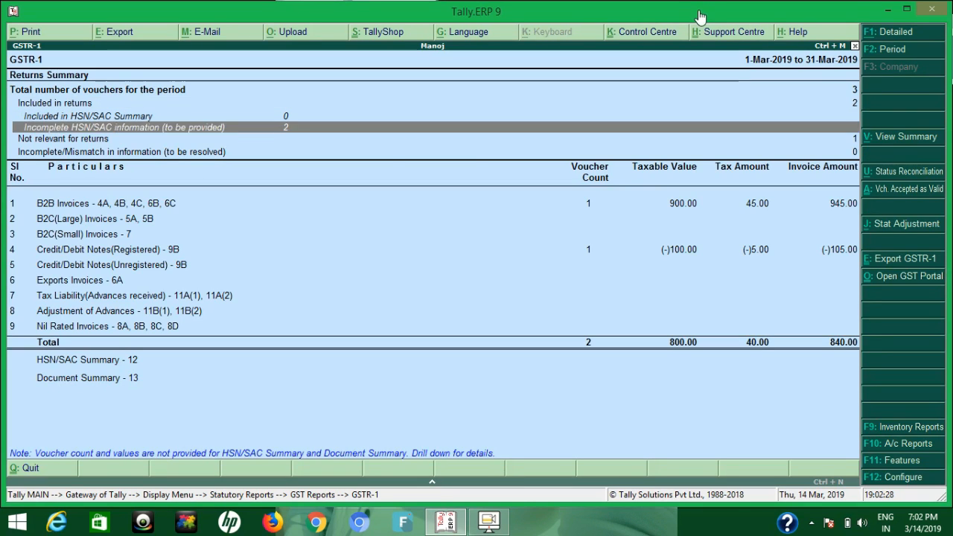
key("Down")
key("Up")
key("Return")
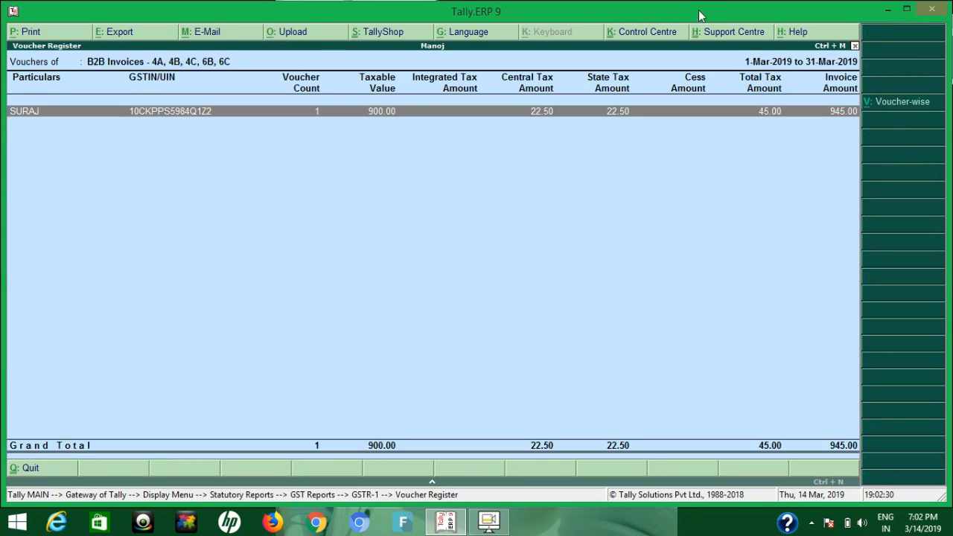
key("Escape")
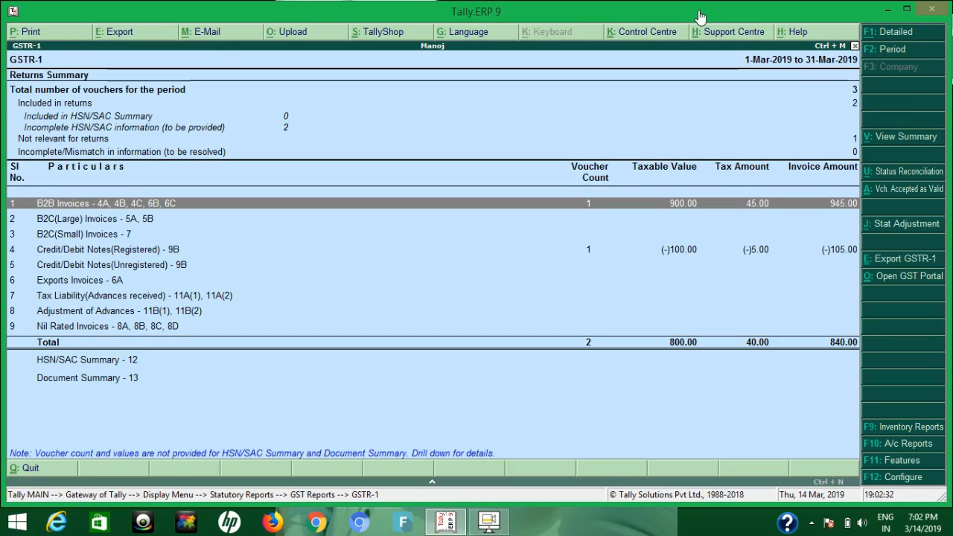
Step: Review the voucher register behind Credit/Debit Notes(Registered) - 9B, and leave the GSTR-1 report
key("Down")
key("Down")
key("Down")
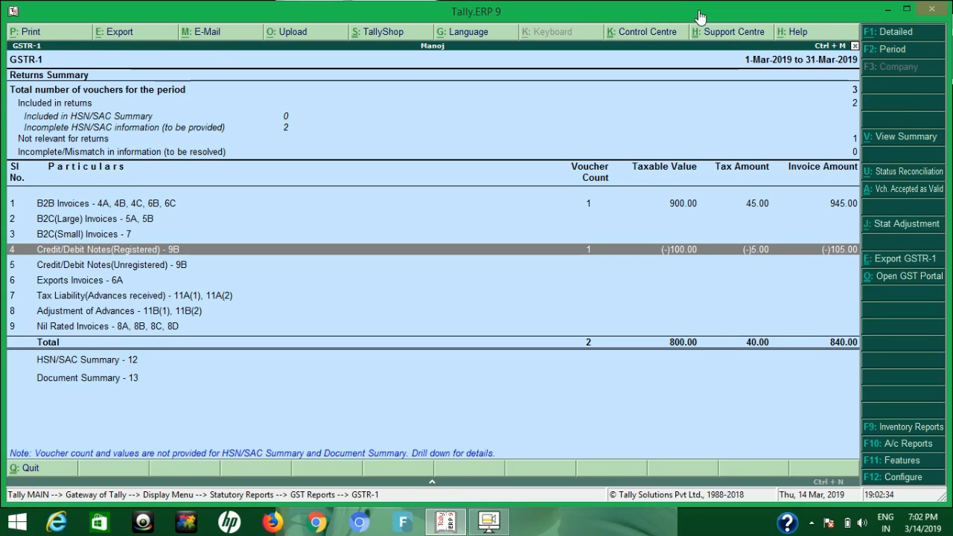
key("Return")
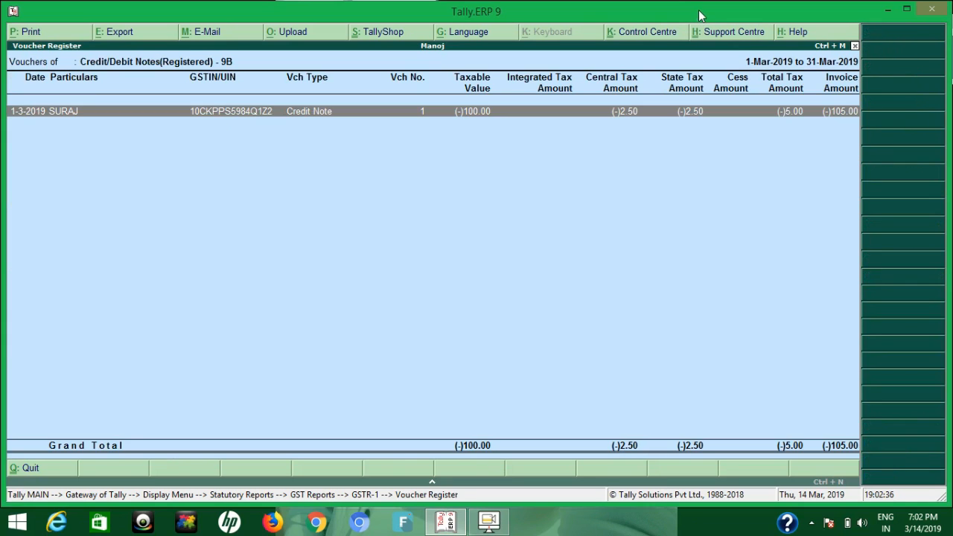
key("Escape")
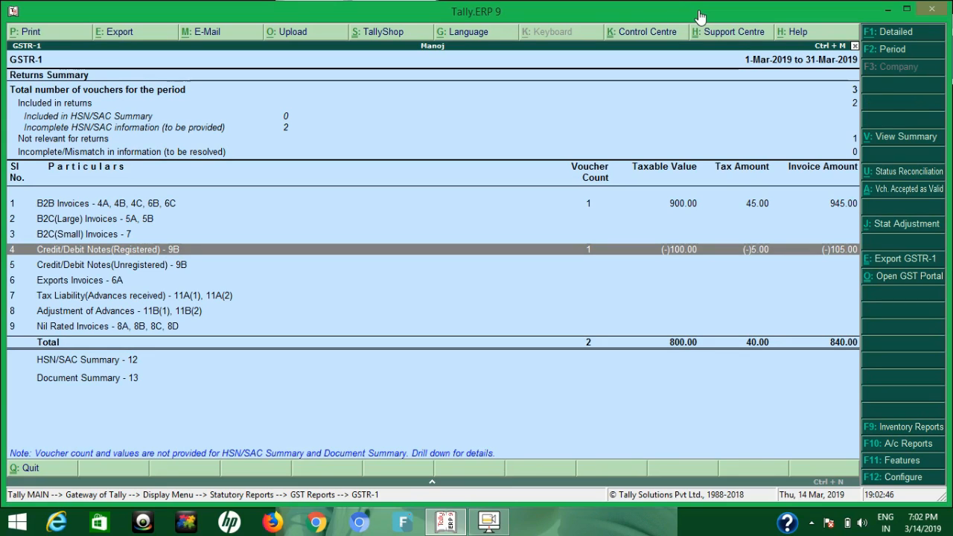
key("Escape")
key("Escape")
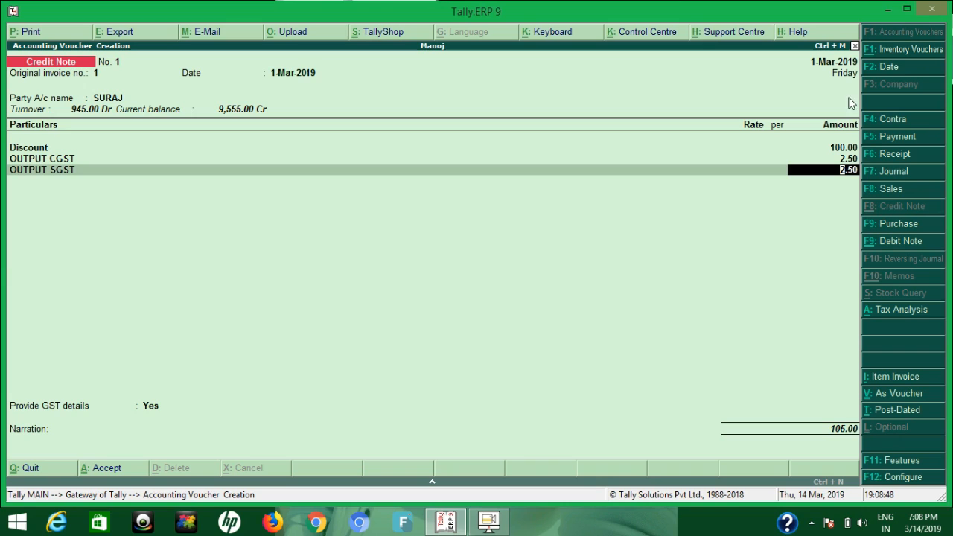
Step: Compare item invoice mode with accounting invoice mode on the discount credit note, keep accounting invoice, and accept the invoice and party details
left_click(892, 380)
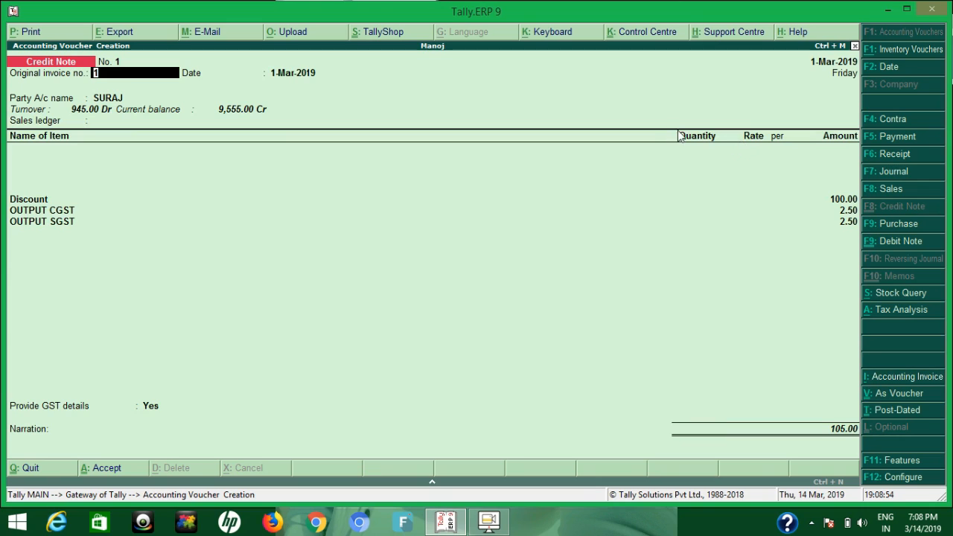
left_click(901, 380)
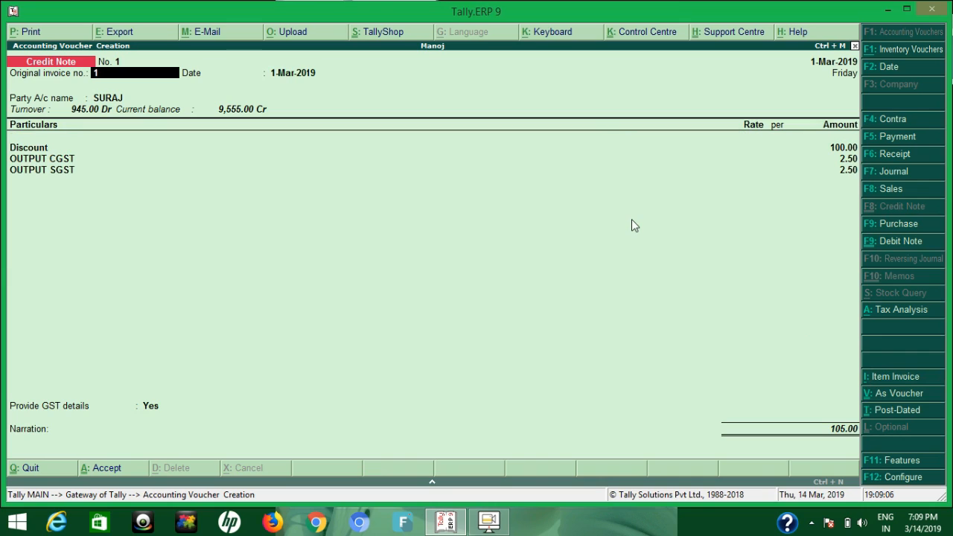
key("Return")
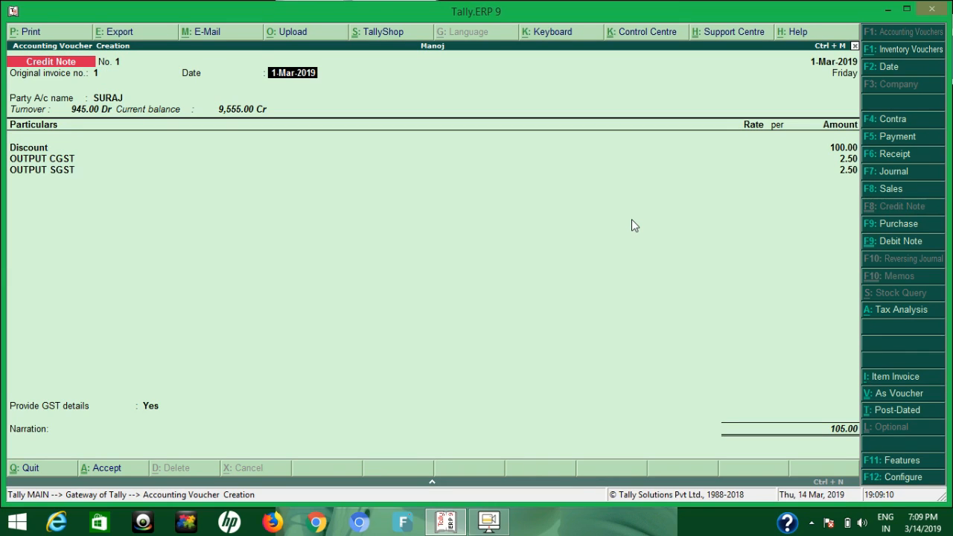
key("Return")
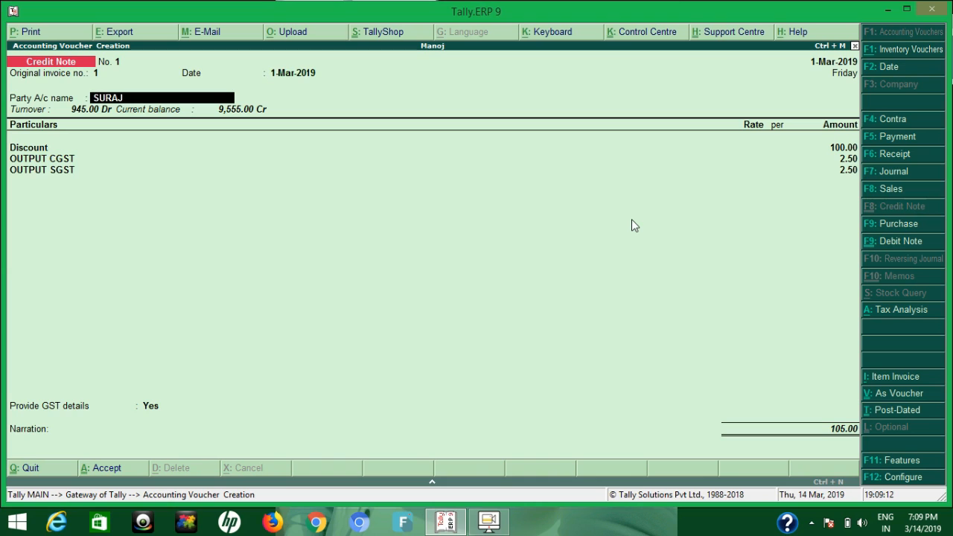
key("Return")
key("Return")
key("Return")
key("Return")
key("Return")
key("Return")
key("Return")
key("Return")
key("Return")
key("Return")
key("Return")
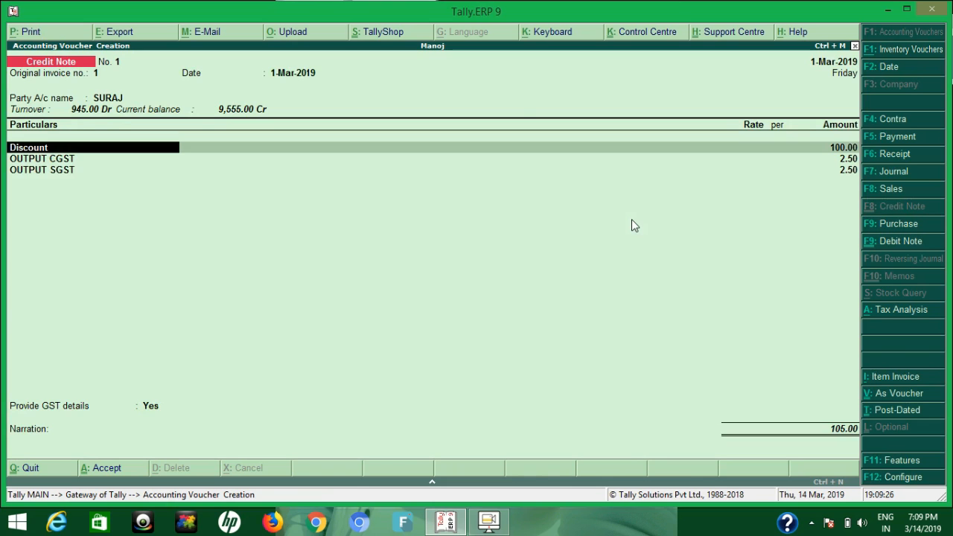
Step: Open the Discount ledger for alteration from the credit note and keep it under Direct Expenses with ledger type Not Applicable
key("ctrl+Return")
key("Return")
key("Return")
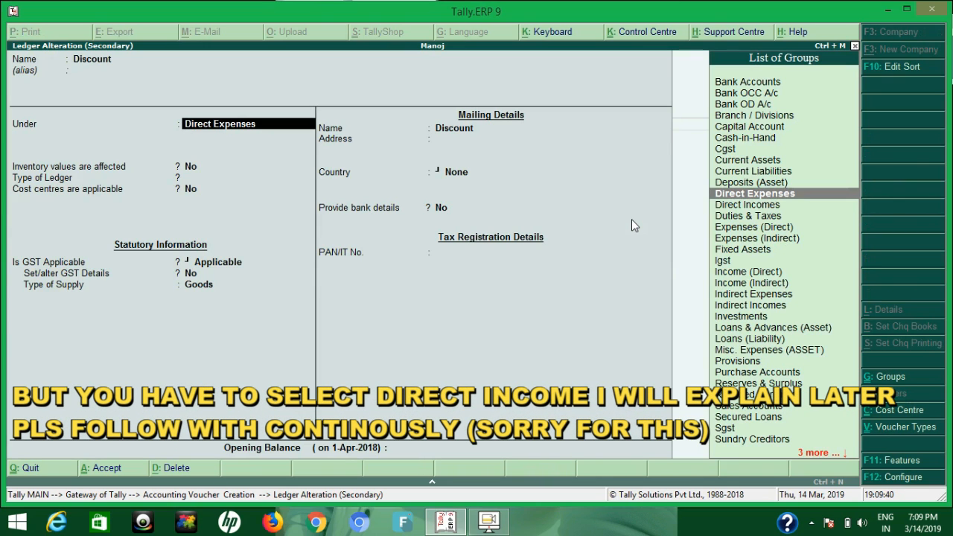
key("Return")
key("Return")
key("Return")
key("Return")
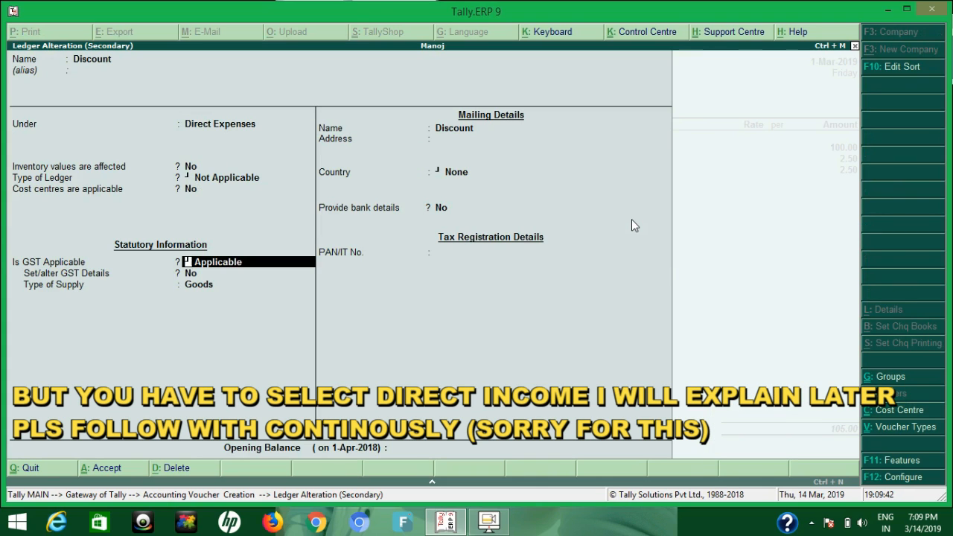
Step: Enable GST details for the Discount ledger, accept Taxable with 5% integrated tax, and keep Goods as the type of supply
key("Return")
type("y")
key("Return")
key("Return")
key("Return")
key("Return")
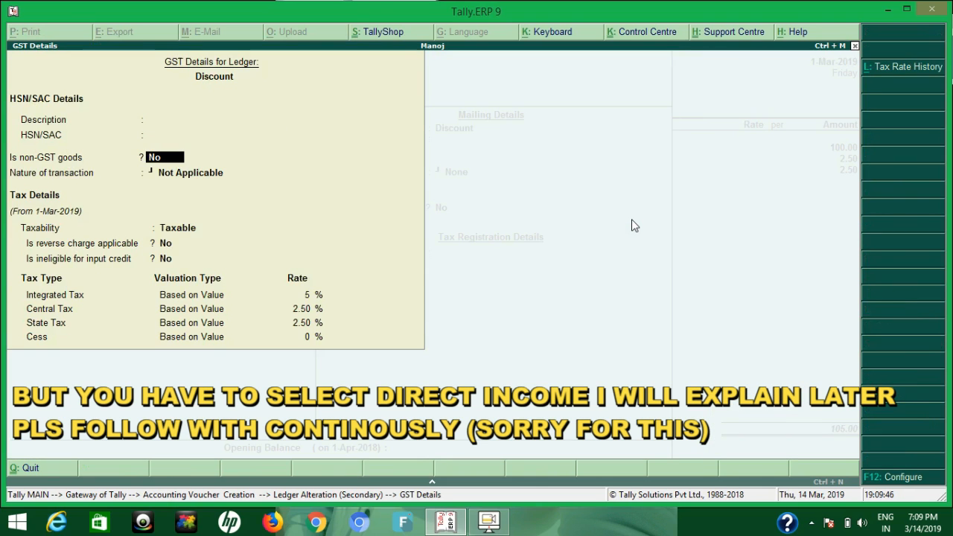
key("Return")
key("Return")
key("Return")
key("Return")
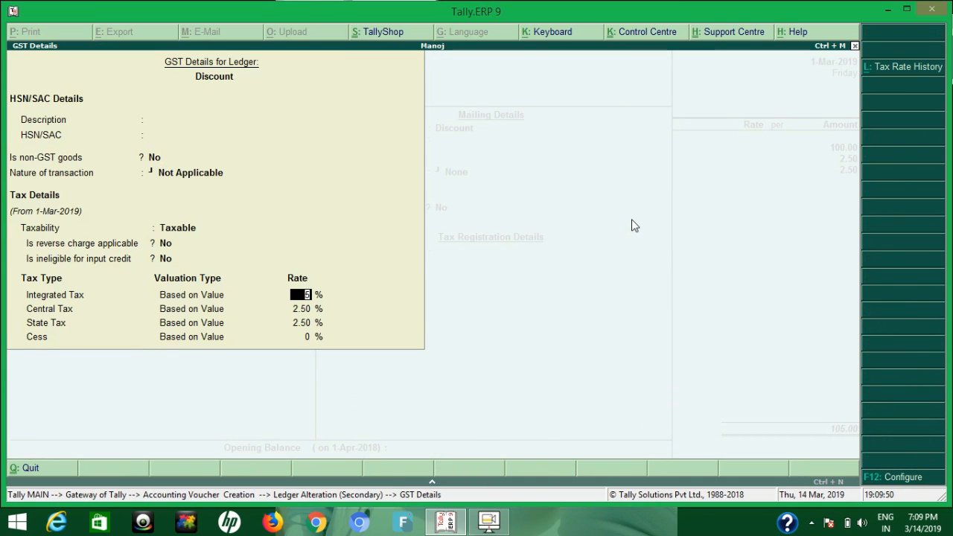
key("Return")
key("Return")
key("Return")
key("Return")
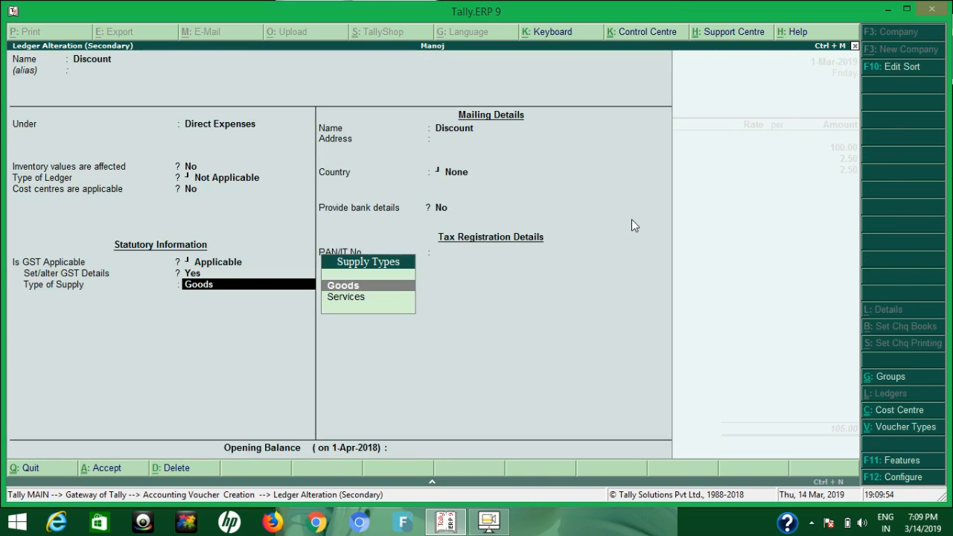
key("Return")
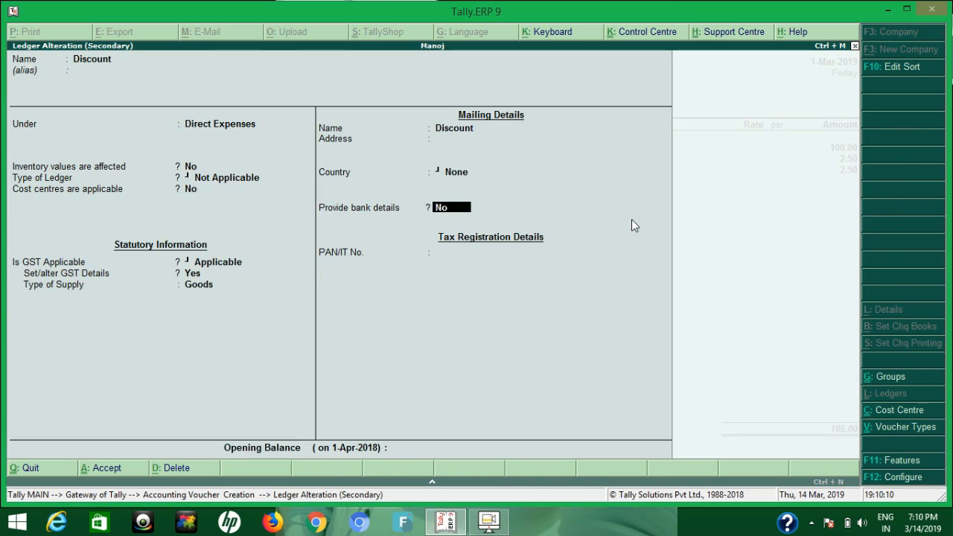
Step: Leave bank details set to No on the Discount ledger and save its alteration
key("Return")
key("Return")
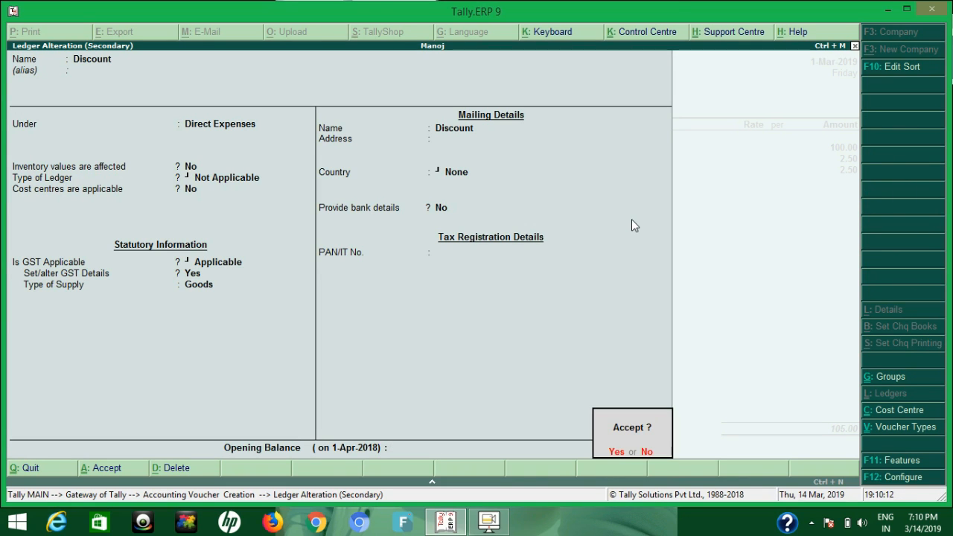
key("Return")
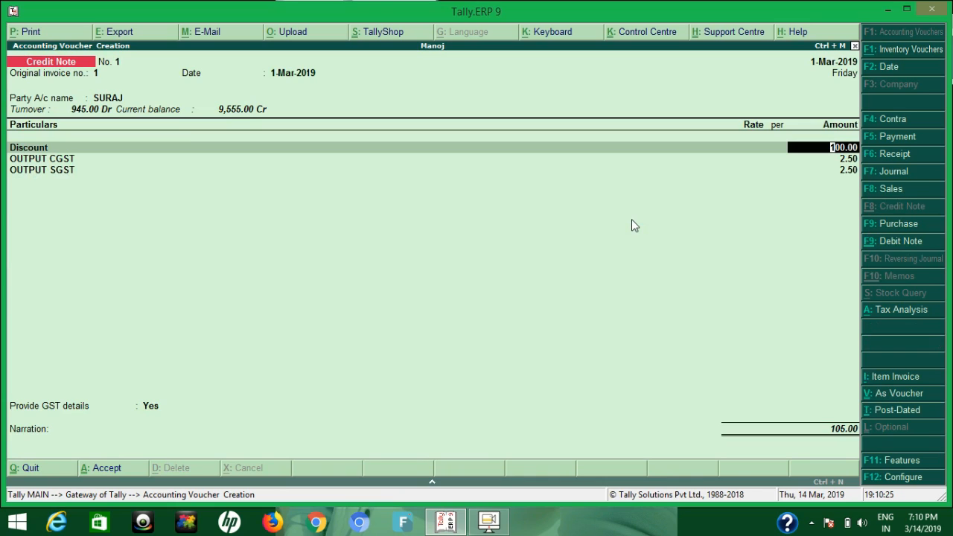
Step: Accept the credit note lines for Discount at 100.00 and OUTPUT CGST and OUTPUT SGST at 2.50 each
key("Return")
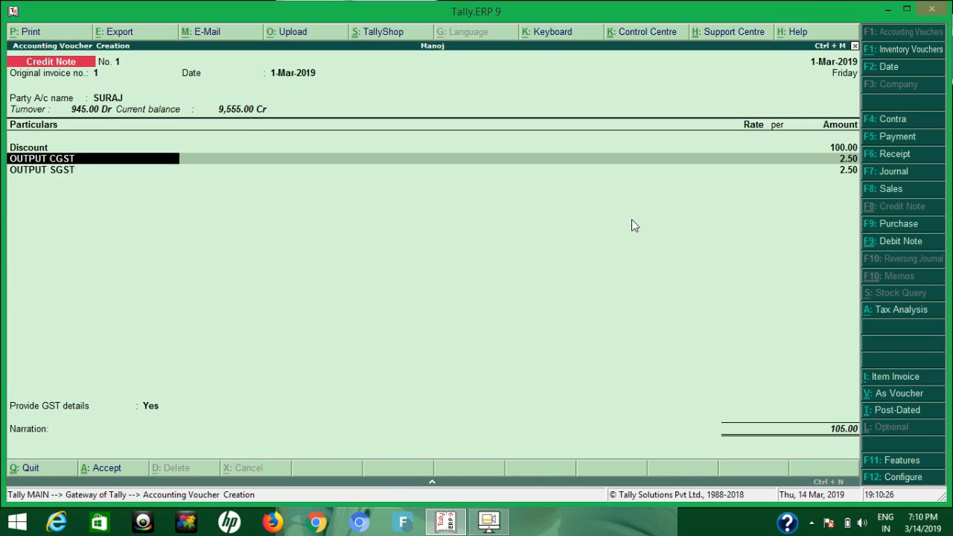
key("Return")
key("Return")
key("Return")
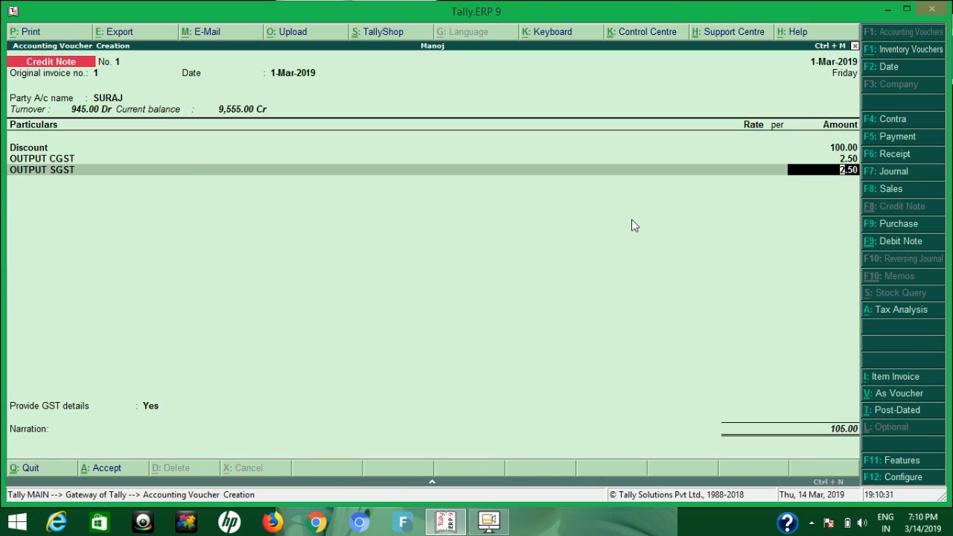
key("Return")
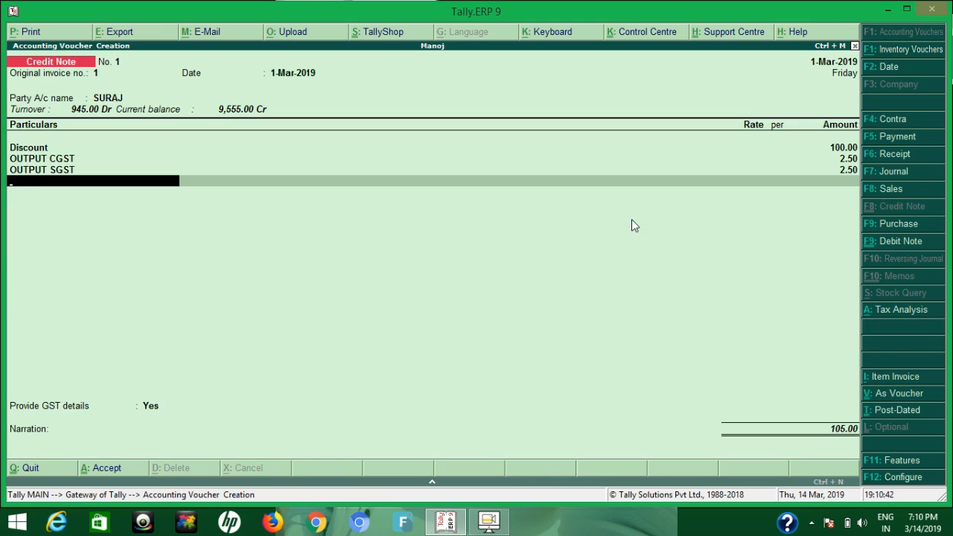
key("Return")
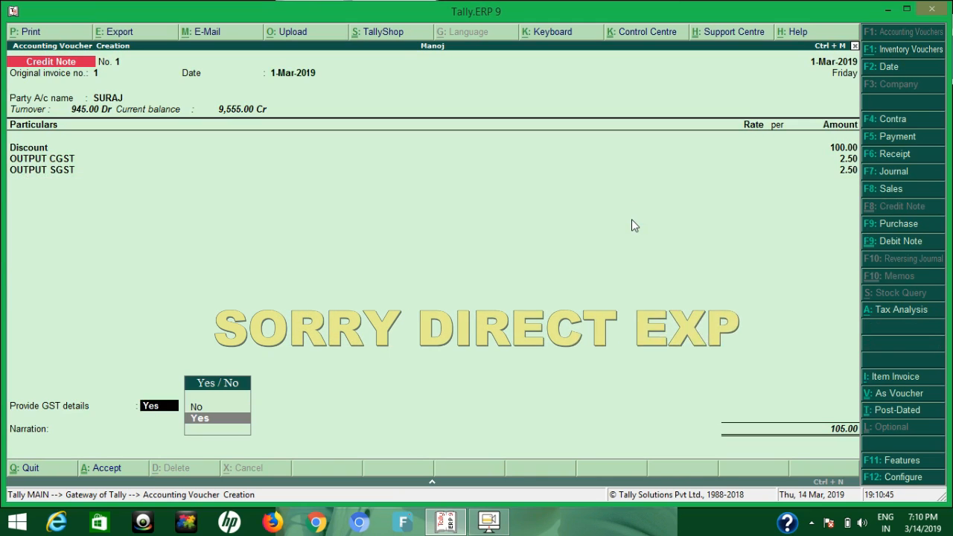
Step: Provide GST details for the credit note with 07-Others as the reason for issuing it, leaving the supplier's note number and date blank
key("Return")
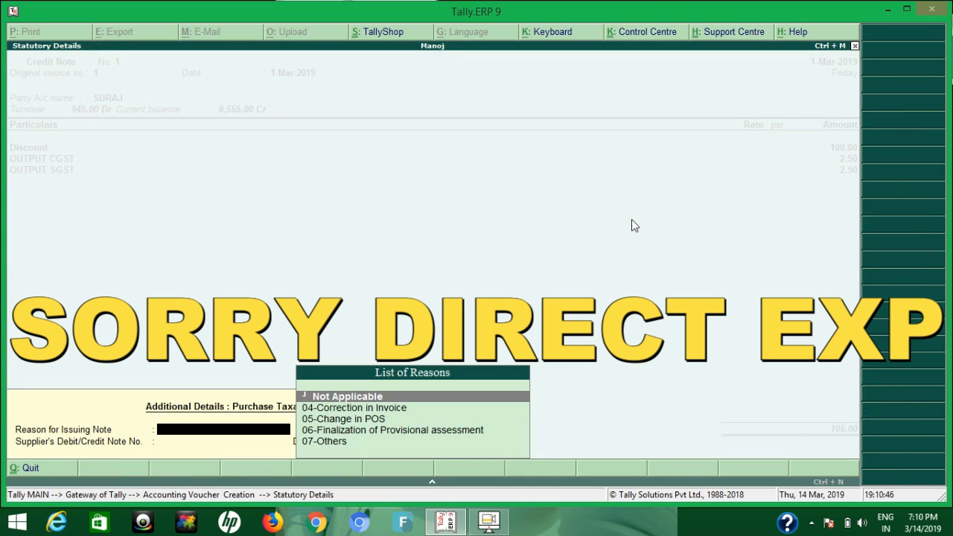
key("Down")
key("Down")
key("Down")
key("Down")
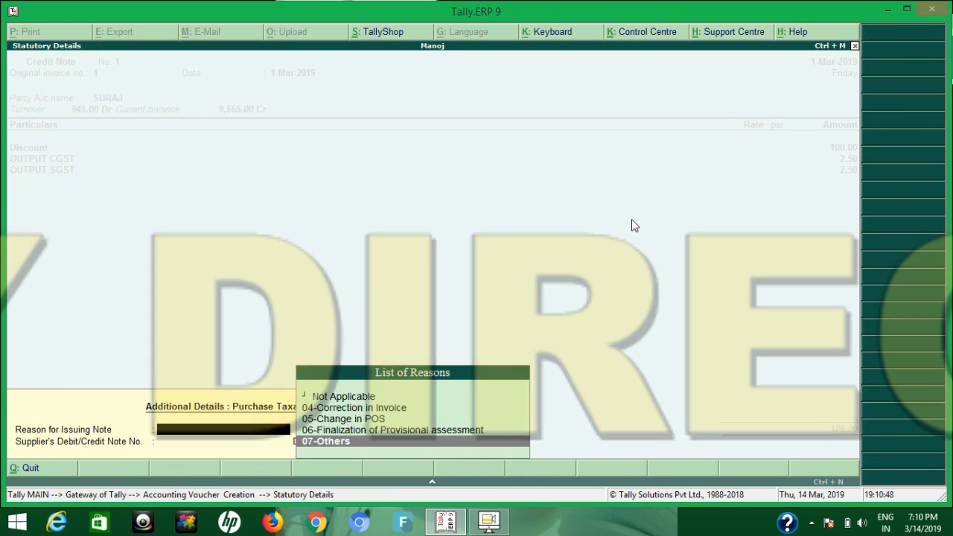
key("Up")
key("Up")
key("Up")
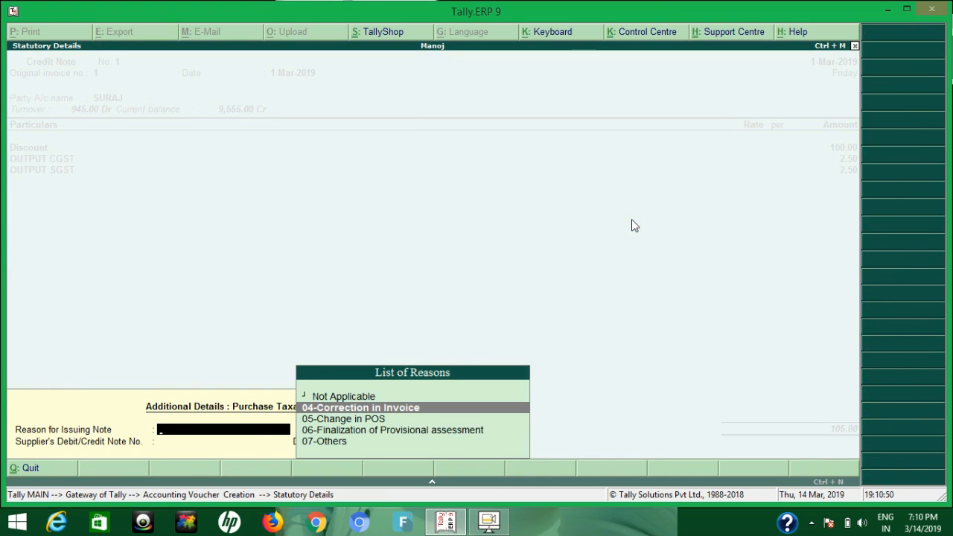
key("Down")
key("Down")
key("Down")
key("Return")
key("Return")
key("Return")
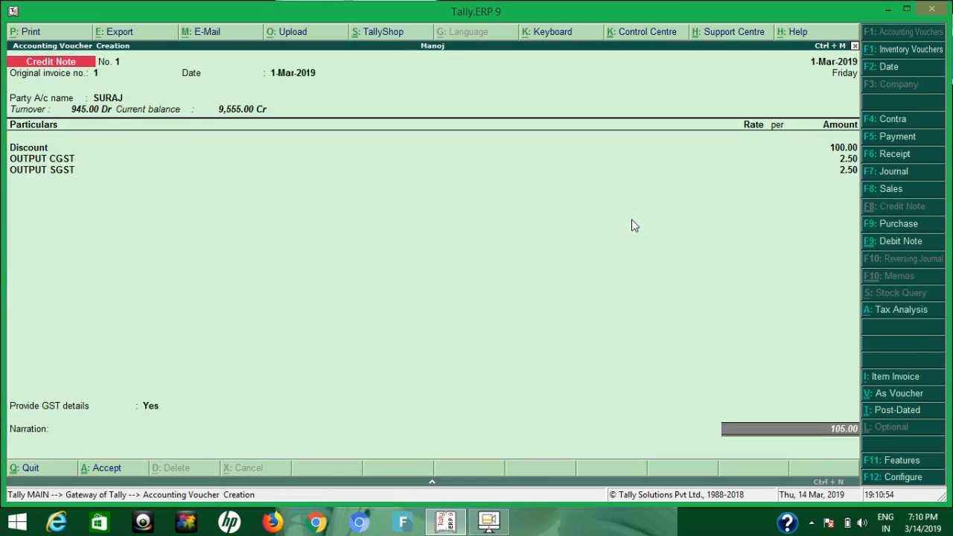
Step: Recheck the credit note's statutory details, keep 07-Others as the reason, and save the voucher
key("BackSpace")
key("Return")
key("Return")
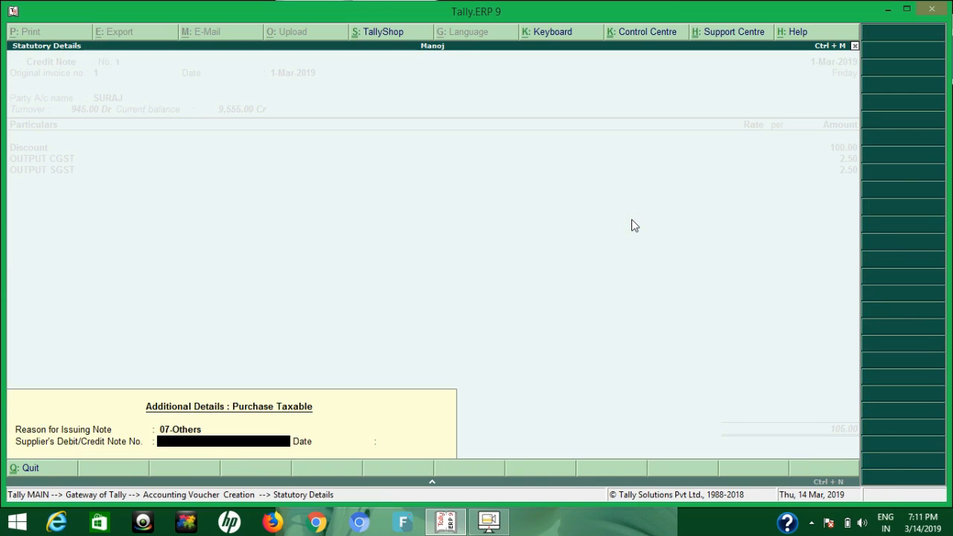
key("Return")
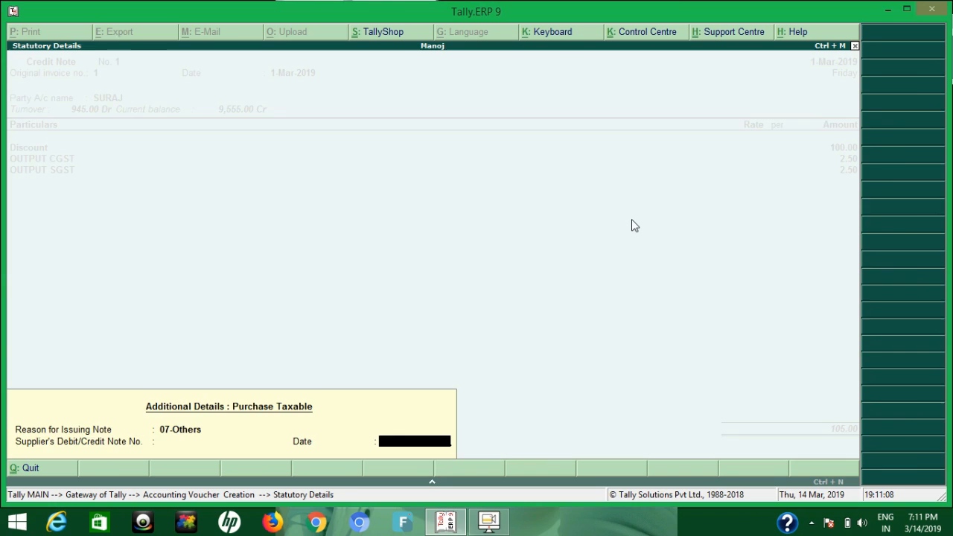
key("Return")
key("Return")
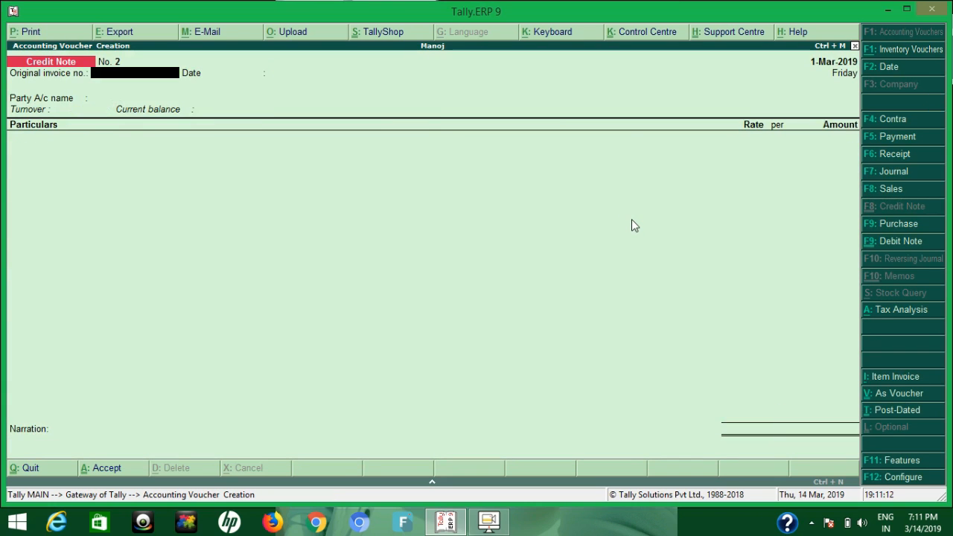
Step: Leave voucher creation and open the GSTR-1 report from the statutory GST reports
key("Escape")
key("Return")
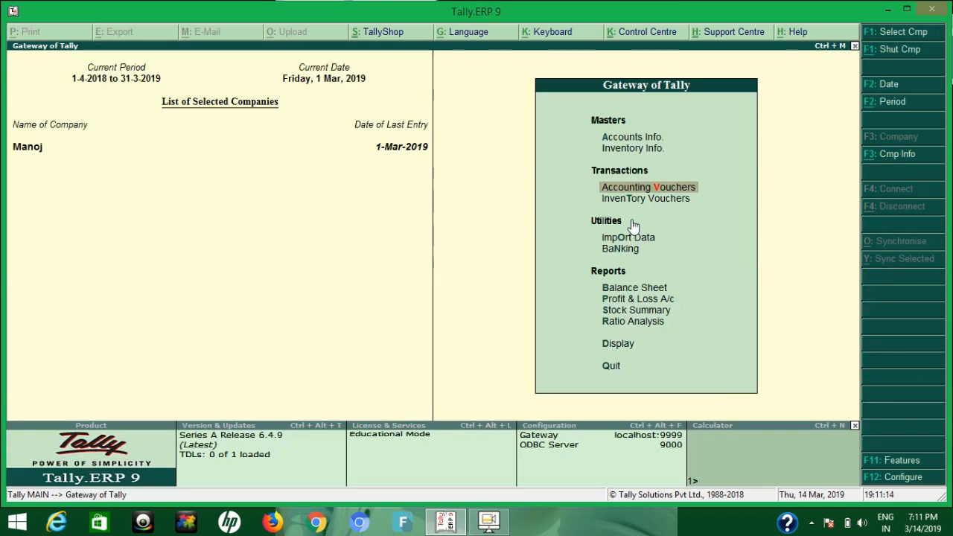
key("d")
key("Down")
key("Down")
key("Down")
key("Down")
key("Down")
key("Down")
key("Down")
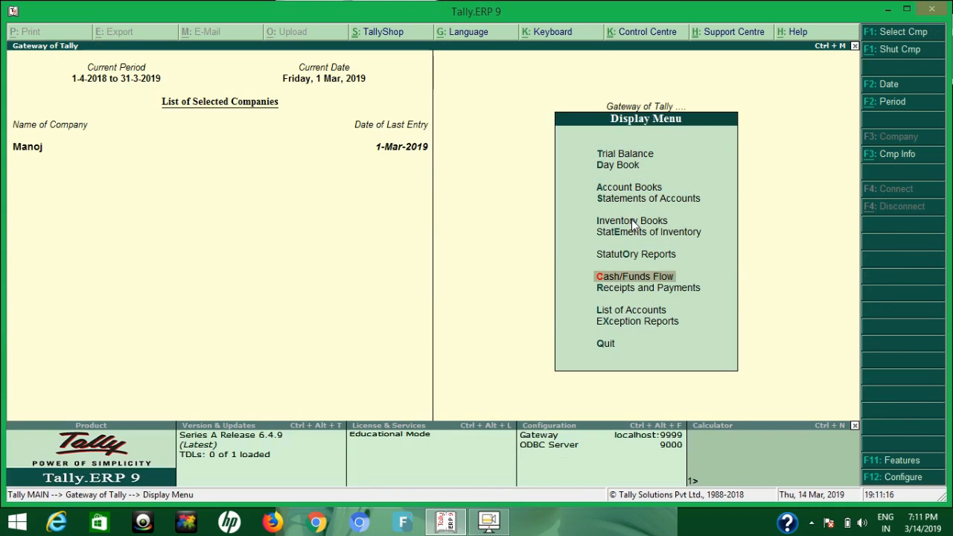
key("Up")
key("Return")
key("Return")
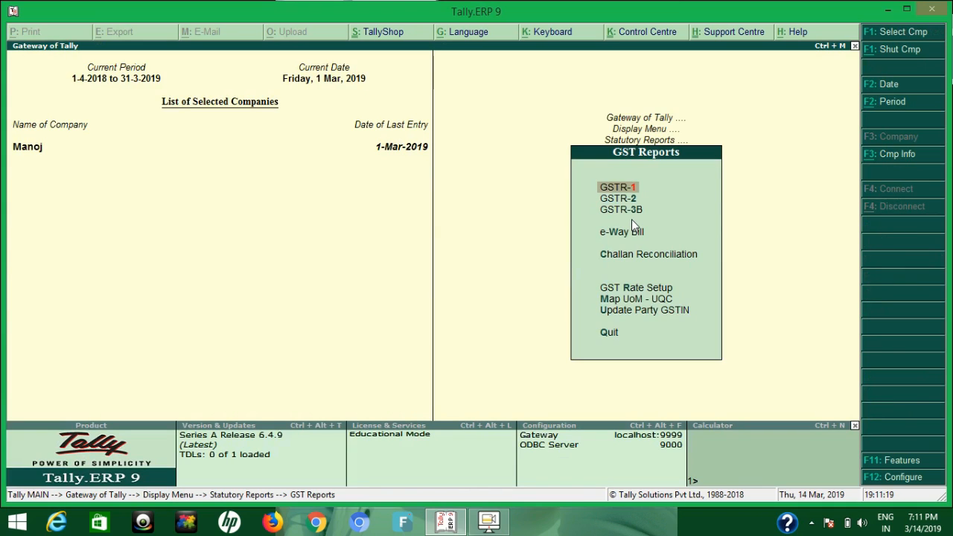
key("Return")
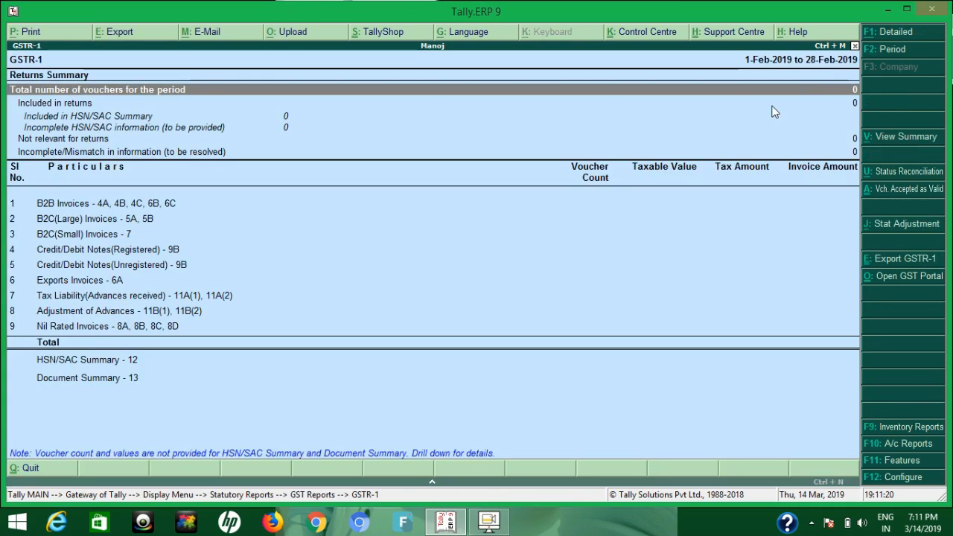
Step: Set the GSTR-1 period from 1-3-2019 to 31-3-2019
left_click(928, 57)
type("1-3")
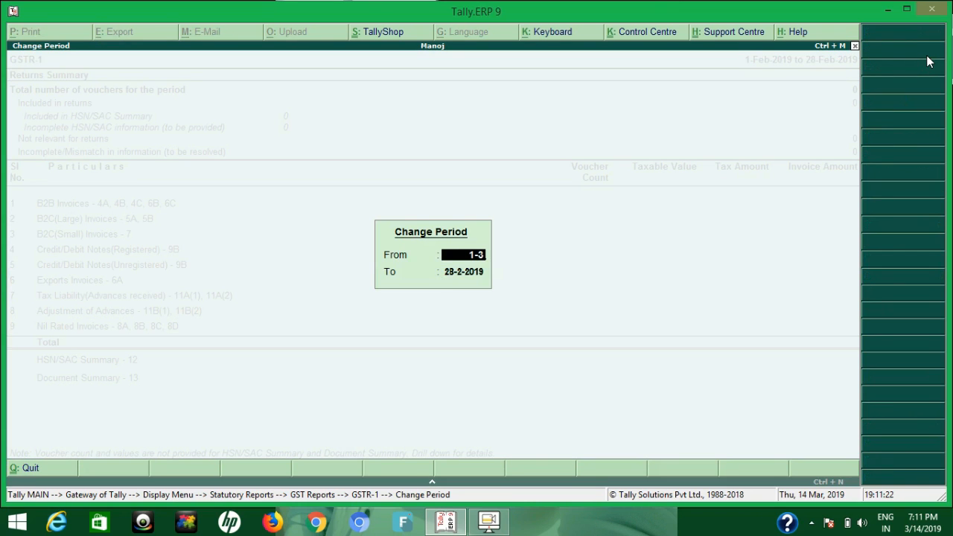
key("Return")
type("31-3")
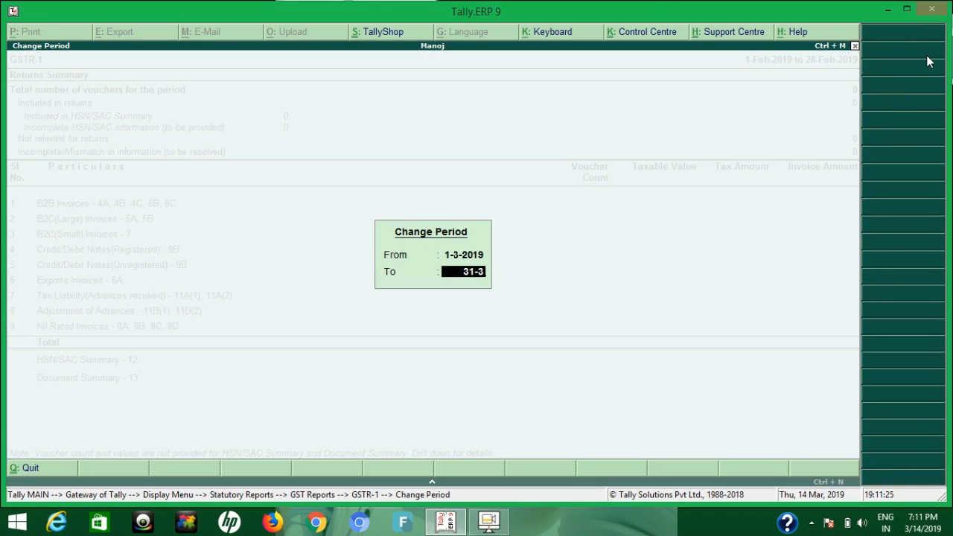
key("Return")
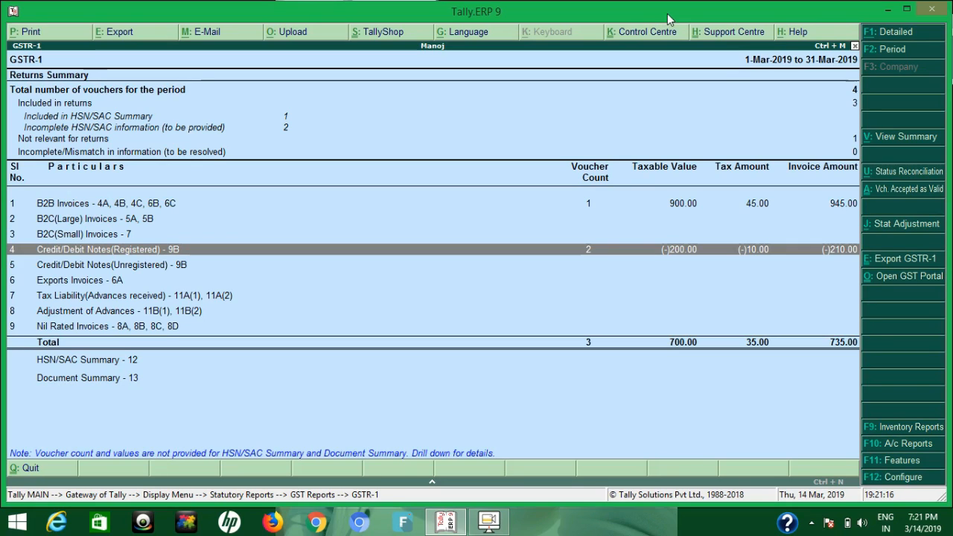
Step: Open credit note no. 2 from the Credit/Debit Notes(Registered) - 9B register and review its entries up to the Discount line
key("Return")
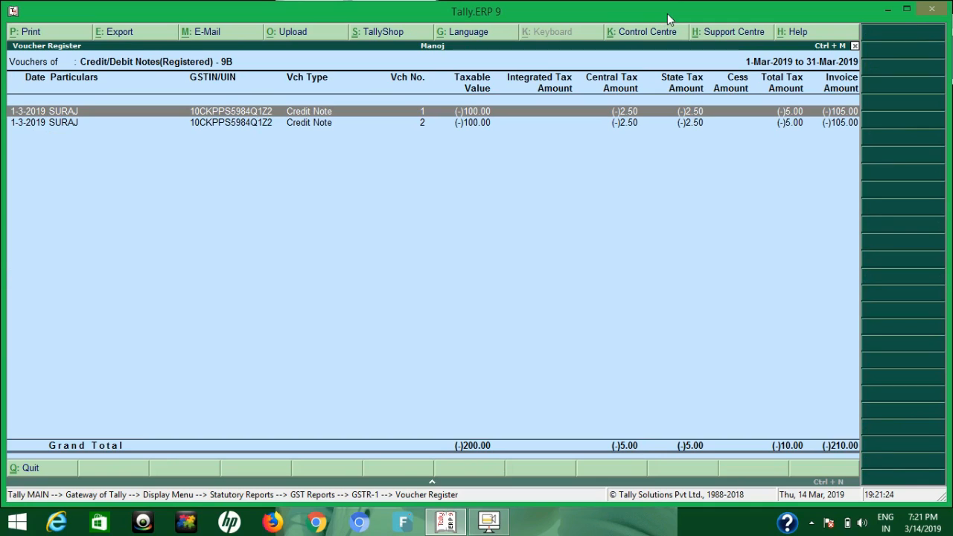
key("Down")
key("Return")
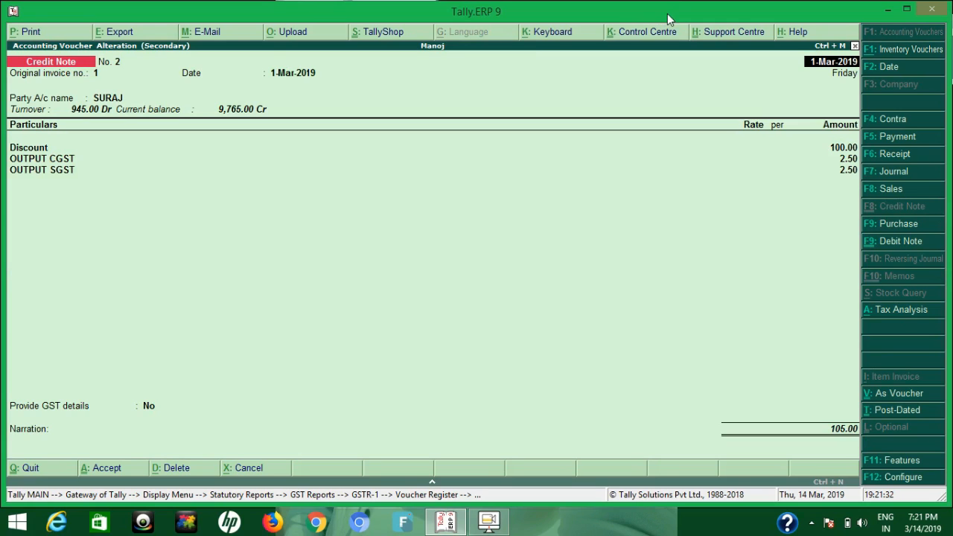
key("Return")
key("Return")
key("Return")
key("Return")
key("Return")
key("Return")
key("Return")
key("Return")
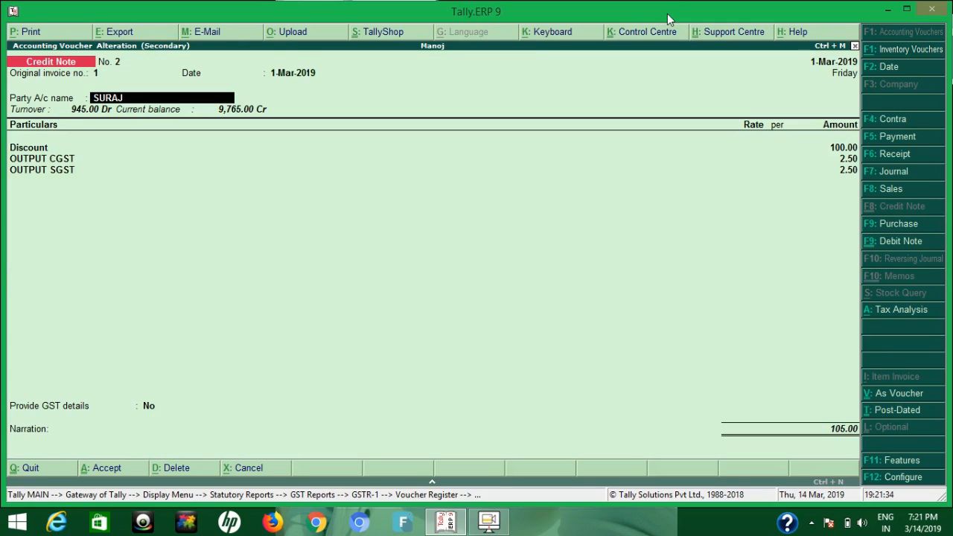
key("Return")
key("Return")
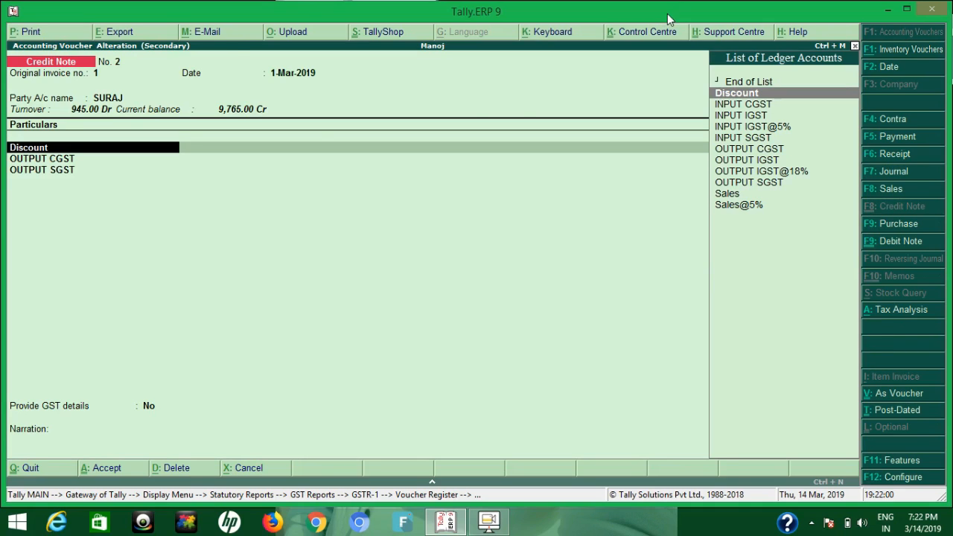
Step: Inspect the Discount ledger's group and GST settings from credit note no. 2, and return to the voucher register without saving
key("ctrl+Return")
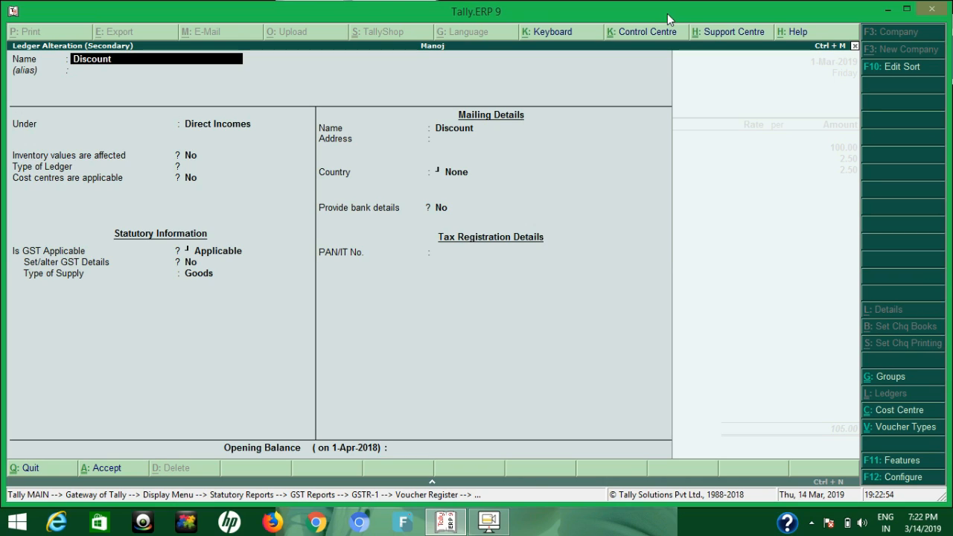
key("Escape")
key("Return")
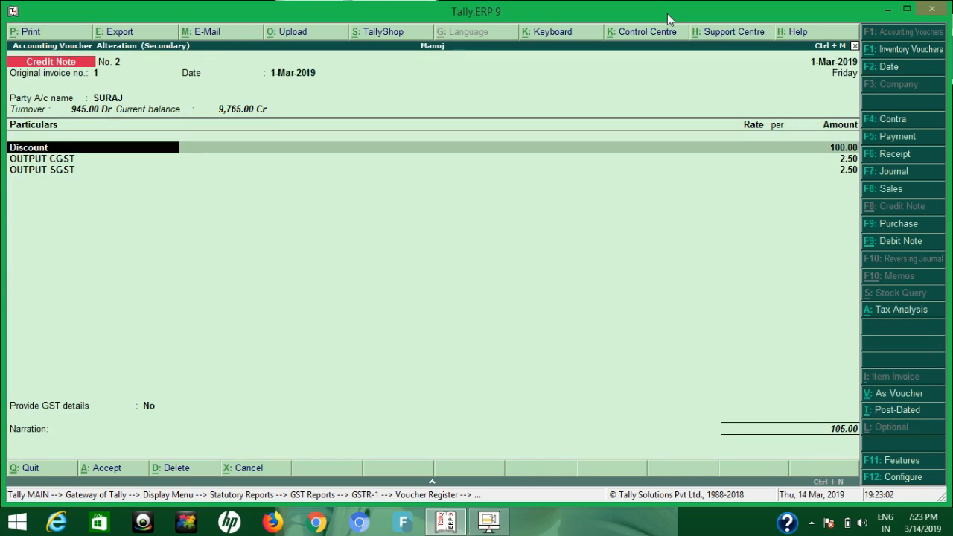
key("Escape")
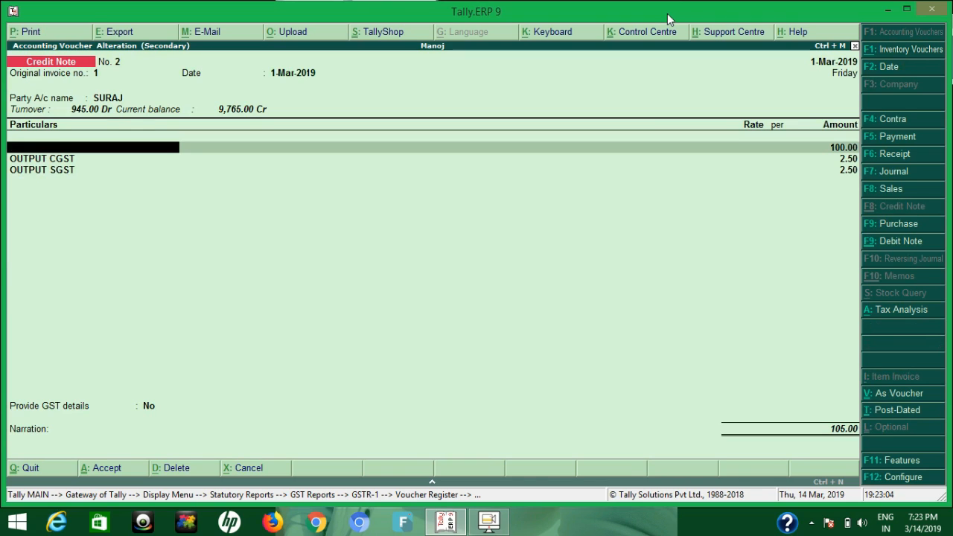
key("Escape")
key("Return")
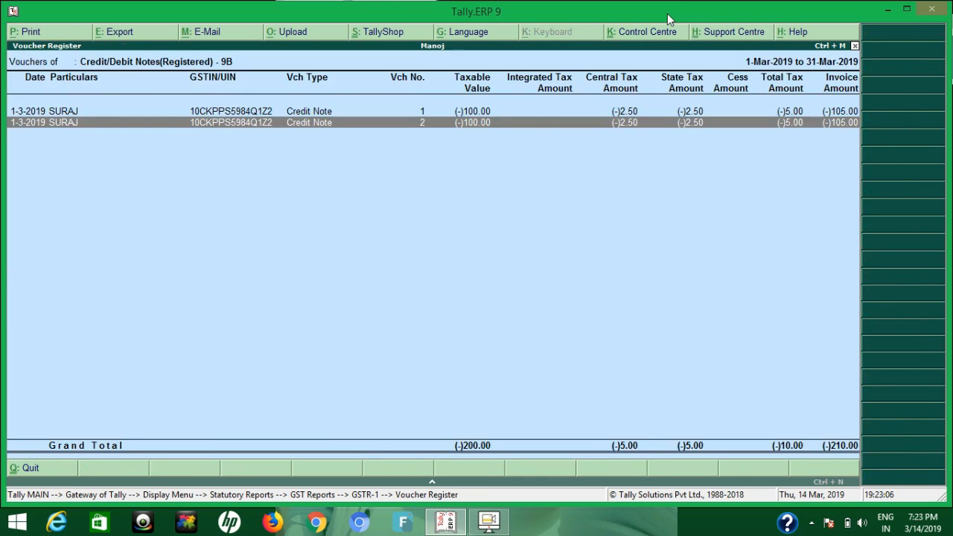
Step: Open credit note no. 1 from the voucher register and review its entries up to the Sales@5% line
key("Up")
key("Return")
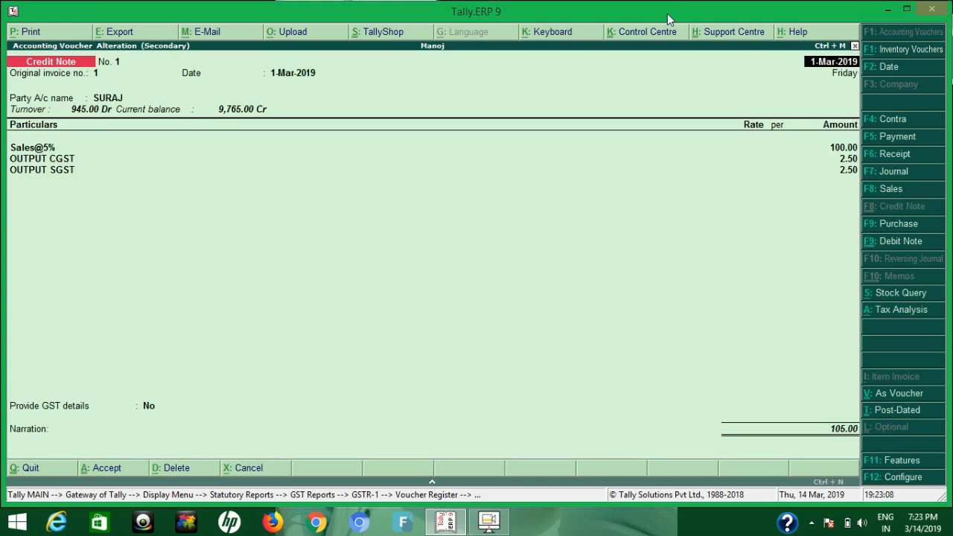
key("Return")
key("Return")
key("Return")
key("Return")
key("Return")
key("Return")
key("Return")
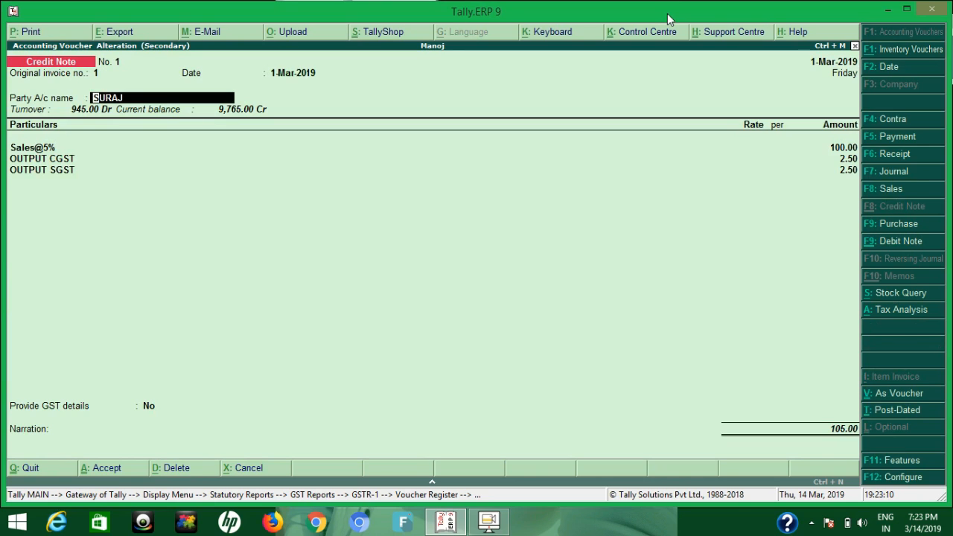
key("Return")
key("Return")
key("Return")
key("Return")
key("Return")
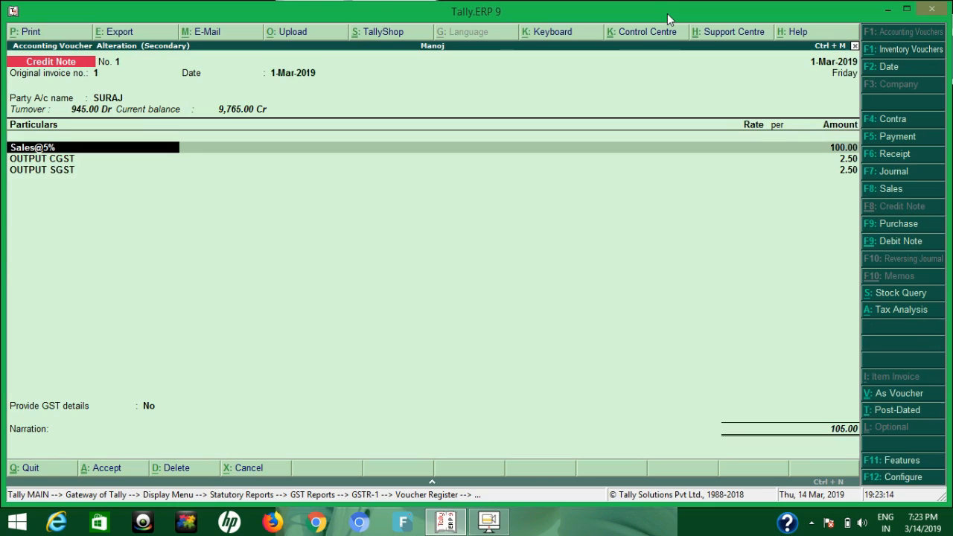
Step: Inspect the Sales@5% ledger's settings and GST tax rates, and return to credit note no. 1 without saving the ledger
key("ctrl+Return")
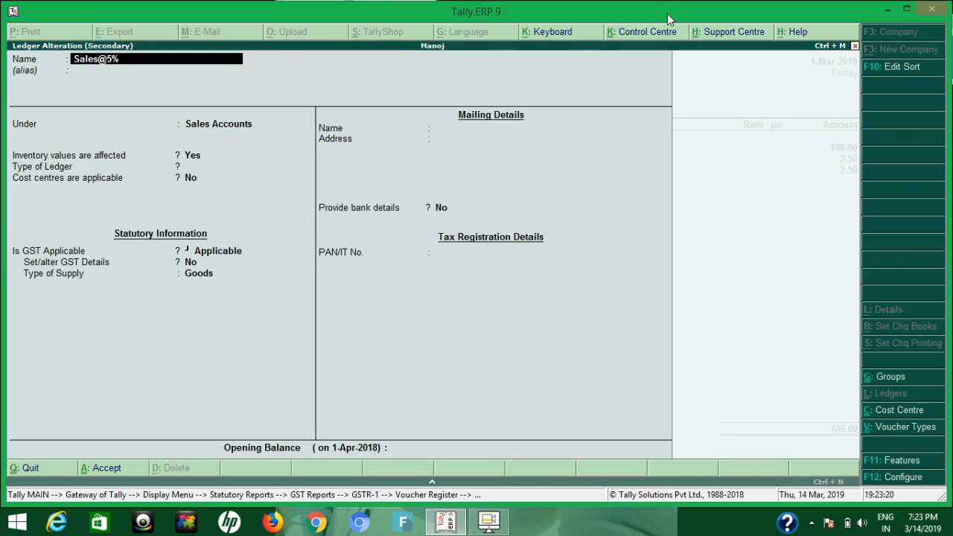
key("Return")
key("Return")
key("Return")
key("Return")
key("Return")
key("Return")
key("Return")
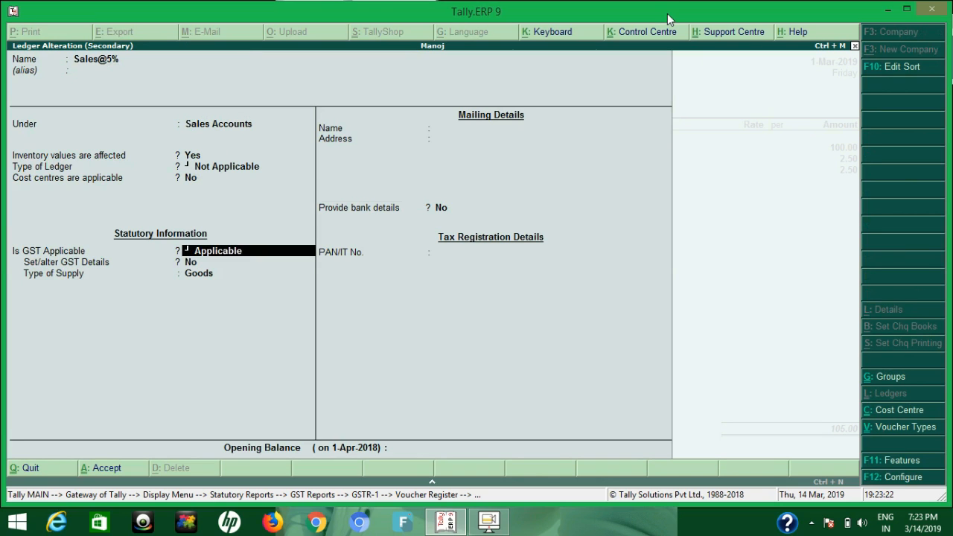
type("y")
key("Return")
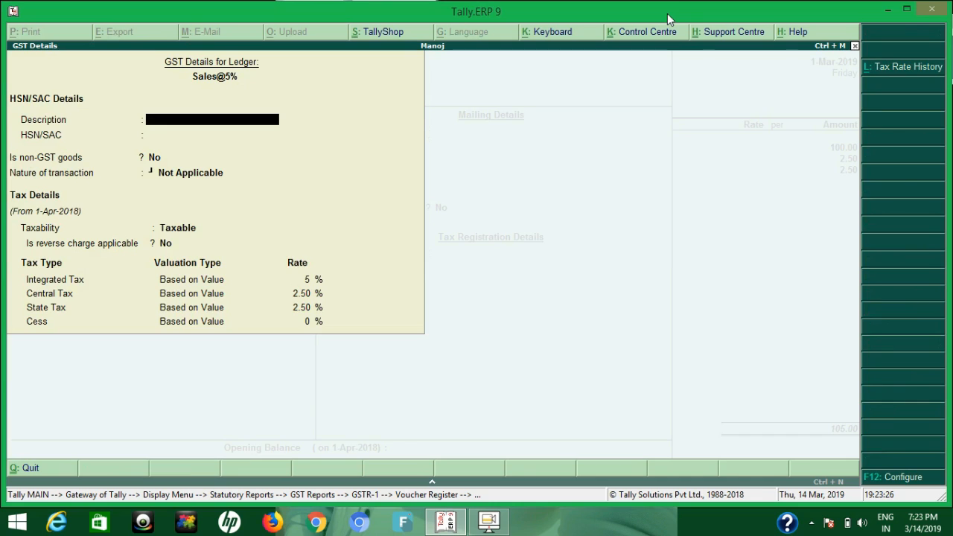
key("Escape")
key("Return")
key("Escape")
key("Return")
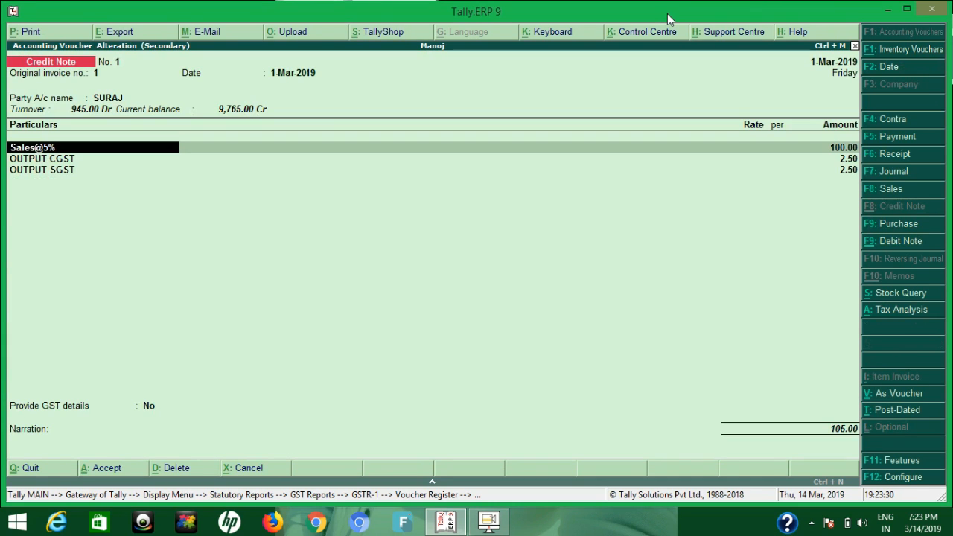
Step: Leave credit note no. 1 without saving it, close GSTR-1 and return to the Gateway of Tally
key("Escape")
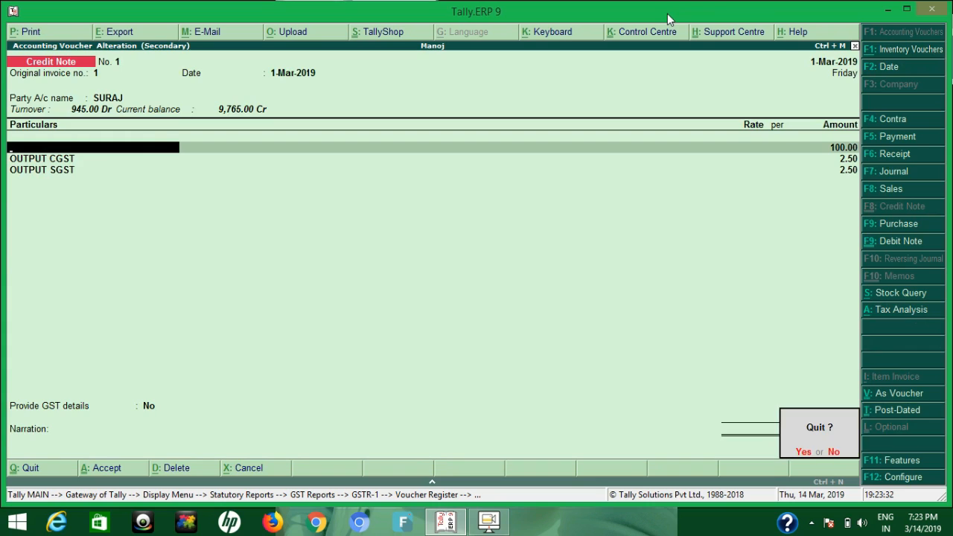
key("Return")
key("Escape")
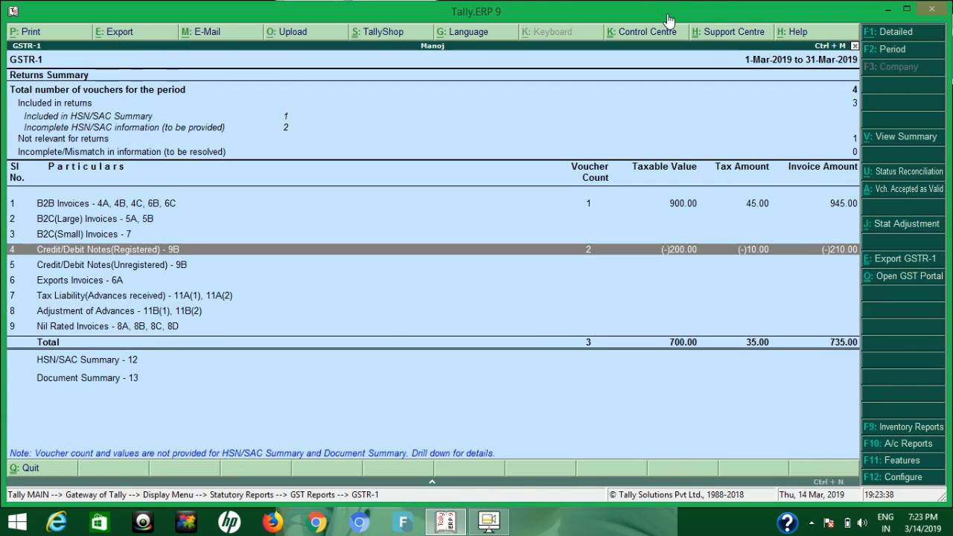
key("Escape")
key("Escape")
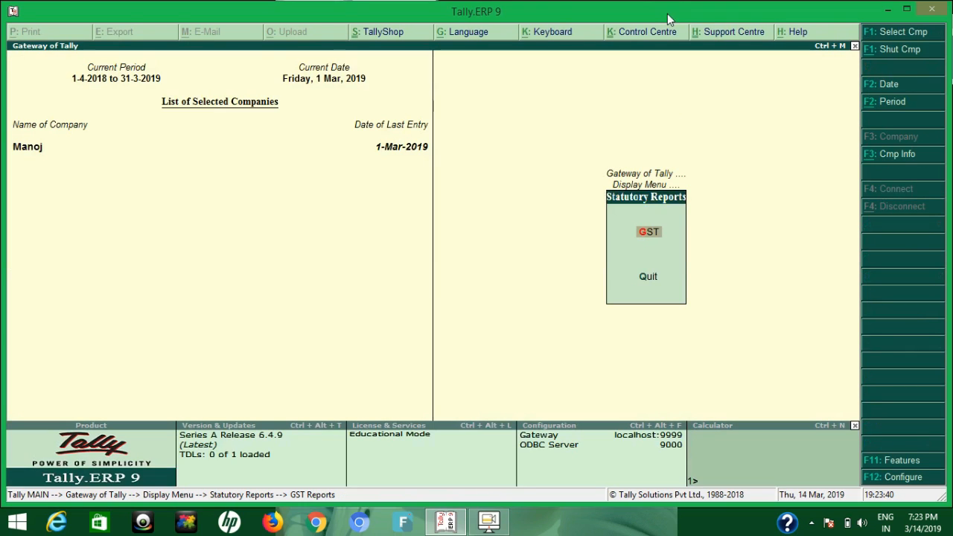
key("Escape")
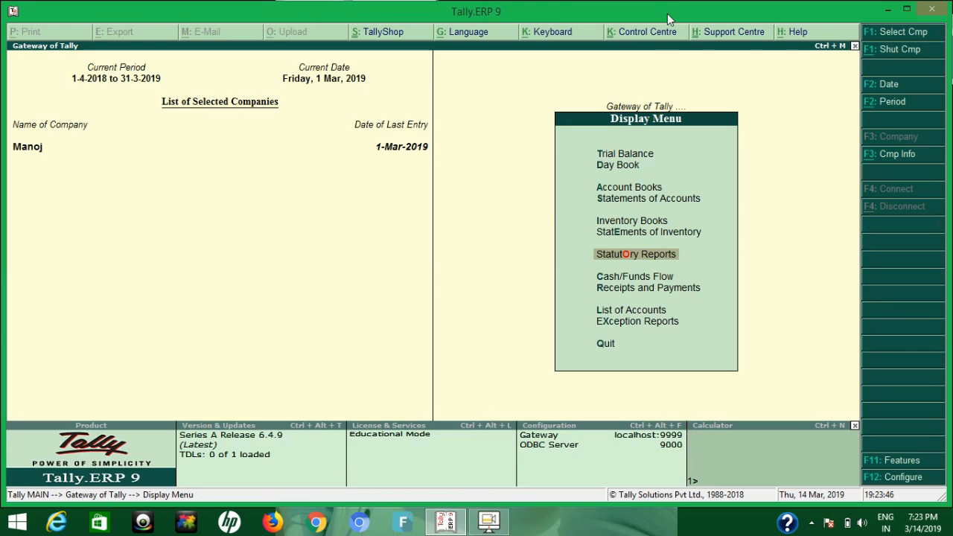
key("Escape")
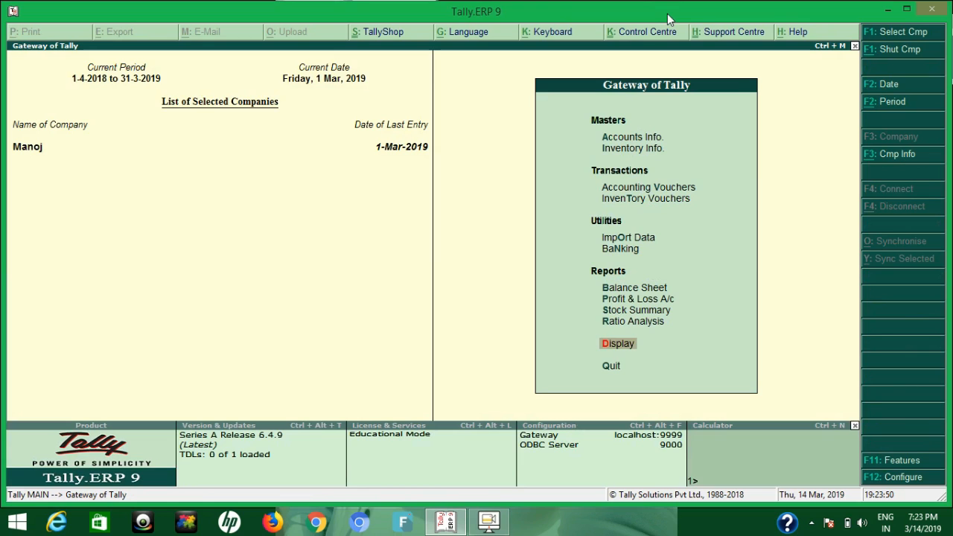
Step: Start a new credit note against original invoice no. 1 dated 1-Mar-2019, with the same customer as the earlier credit notes as party account
key("v")
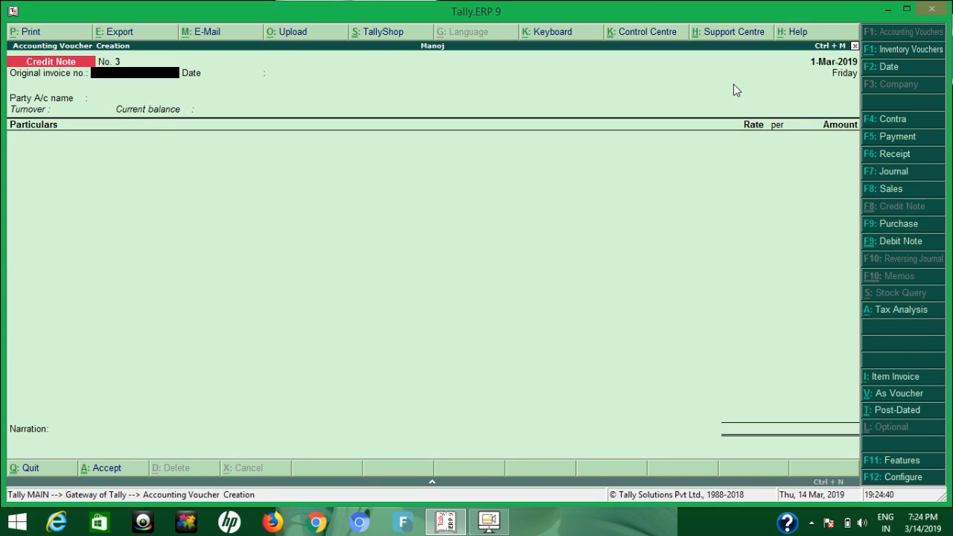
type("1")
key("Return")
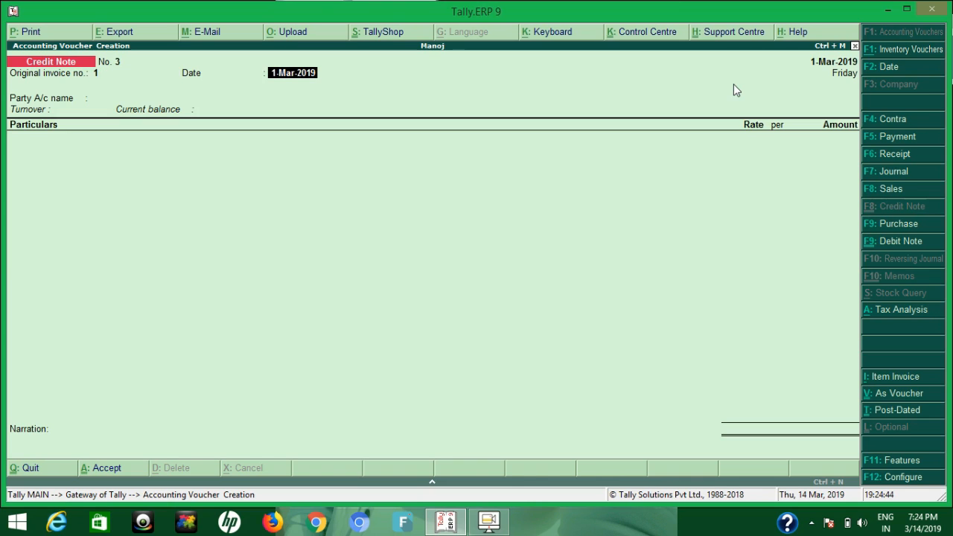
key("Return")
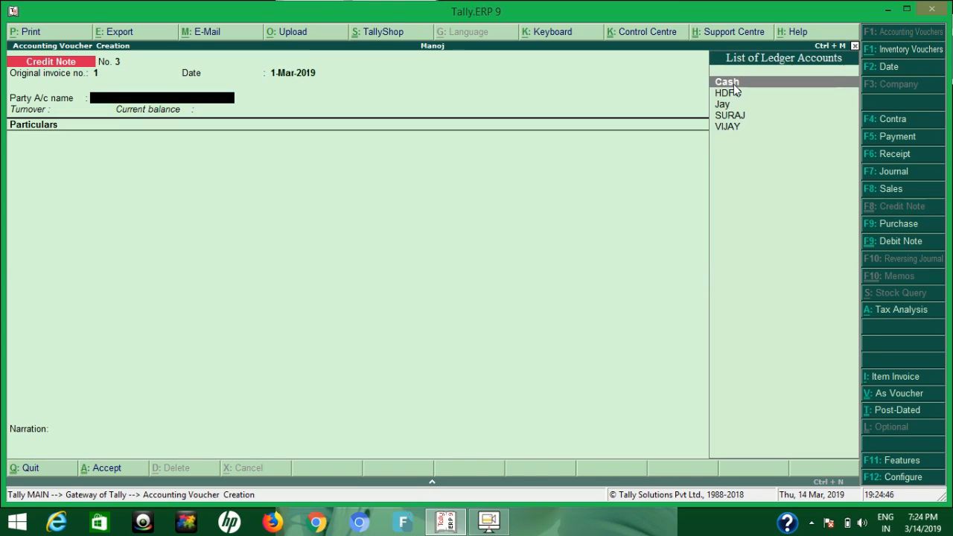
key("Down")
key("Down")
key("Down")
key("Return")
key("Return")
key("Return")
key("Return")
key("Return")
key("Return")
key("Return")
key("Return")
key("Return")
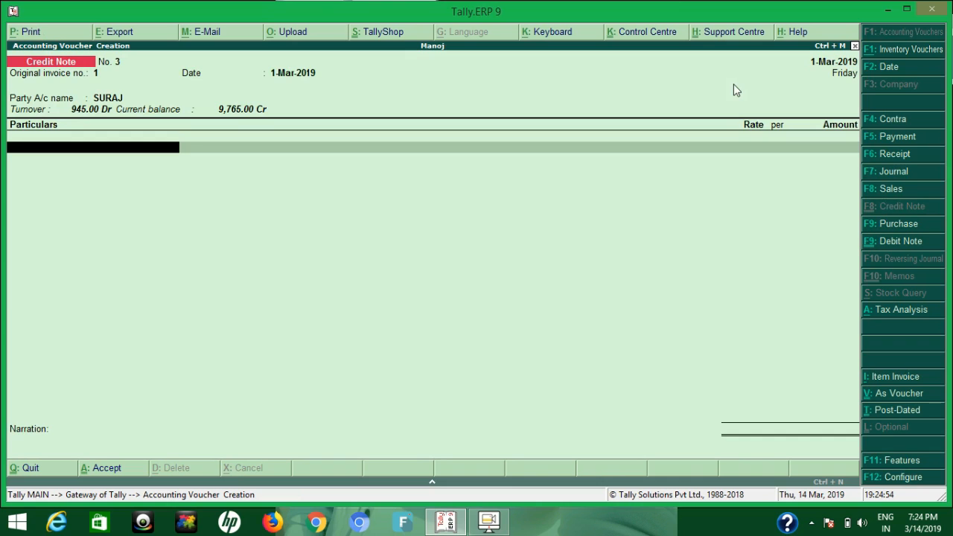
Step: Create a new ledger named Discount% from within the credit note and place it under Indirect Expenses
key("alt+c")
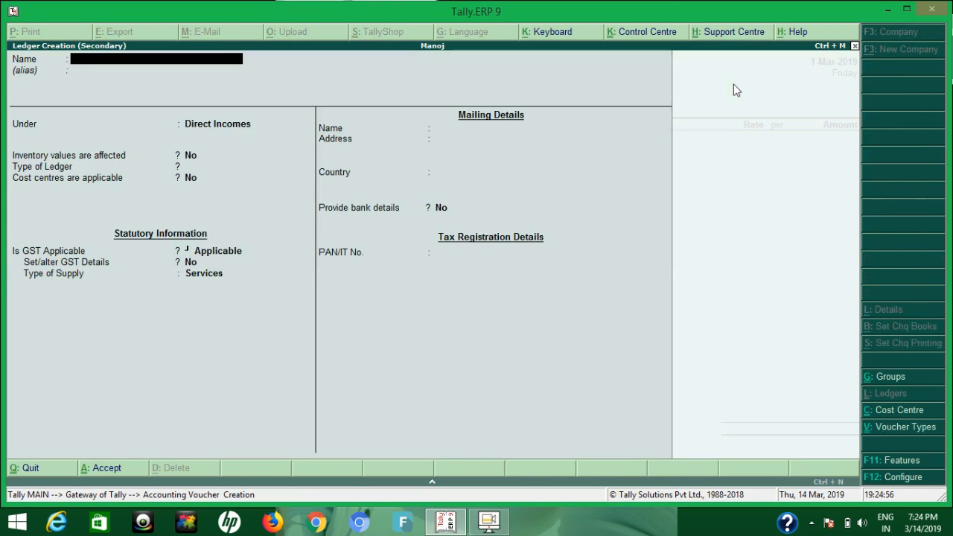
type("Discount")
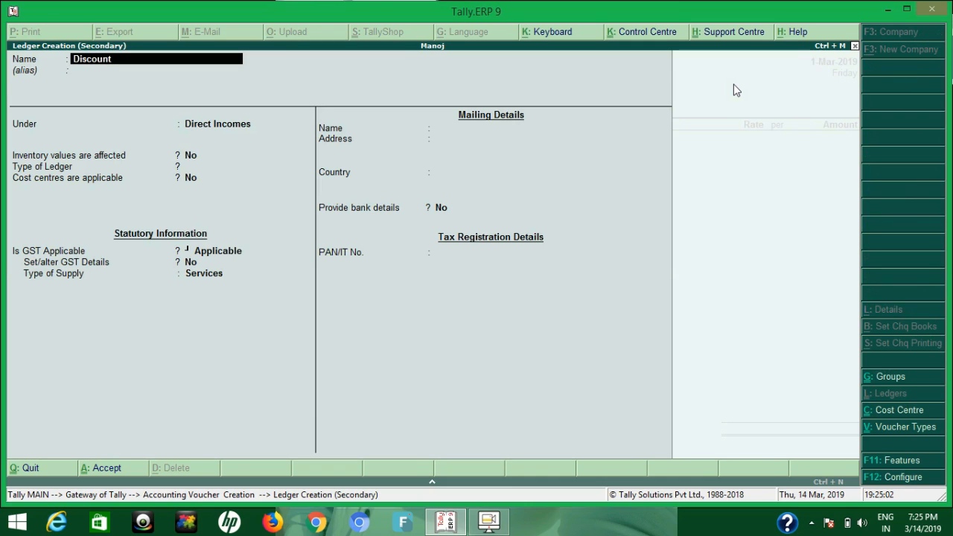
type("%")
key("Return")
key("Return")
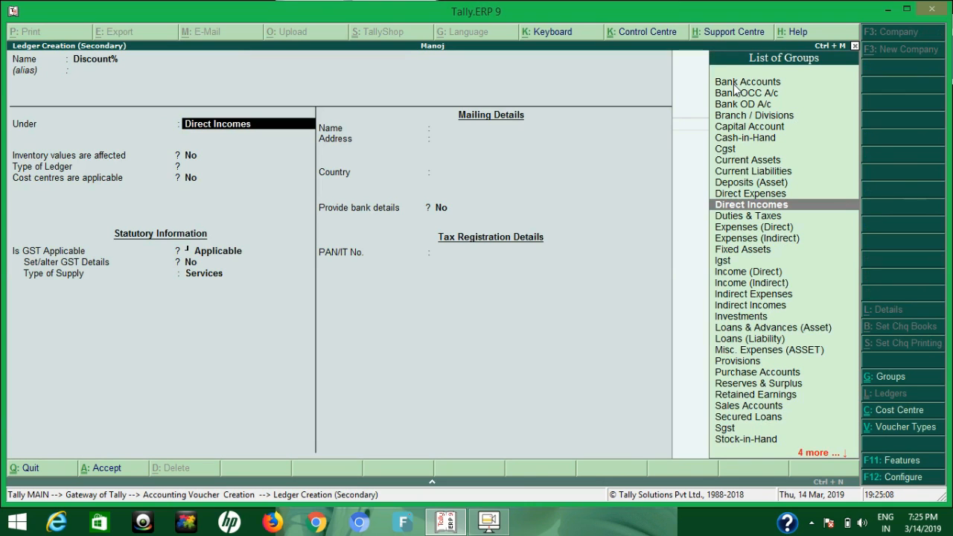
type("Ind")
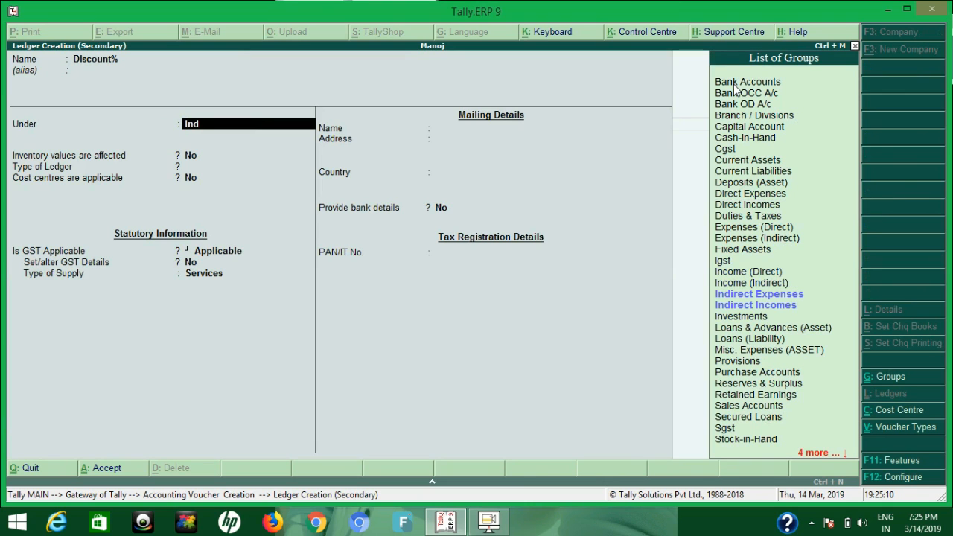
key("Down")
key("Down")
key("Up")
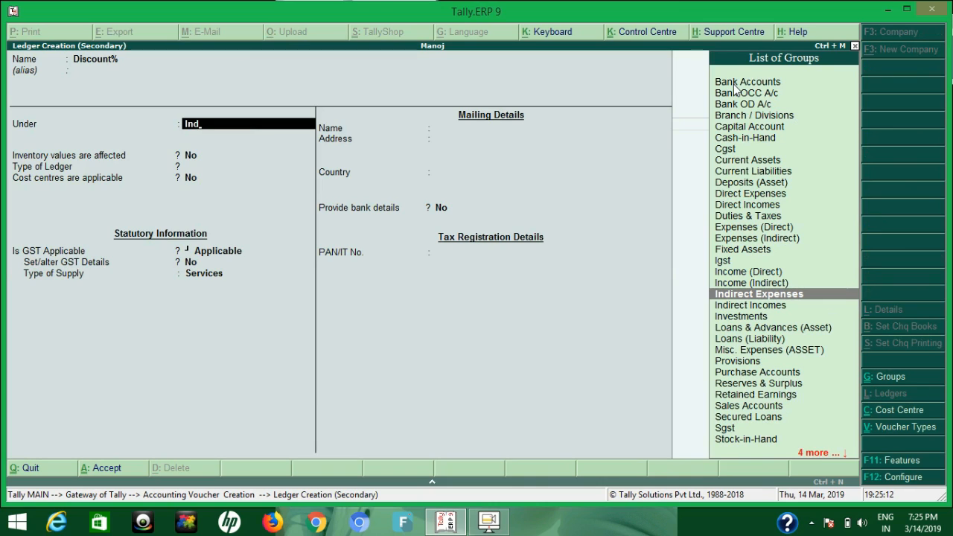
key("Return")
key("Return")
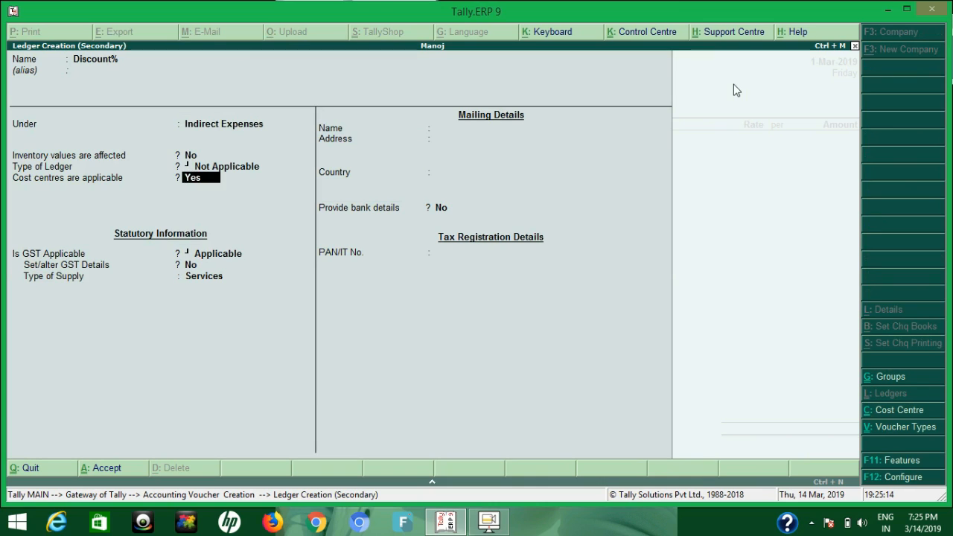
Step: Set GST to Not Applicable for the Discount% ledger, exclude it from assessable value calculation, and save it
key("Return")
key("space")
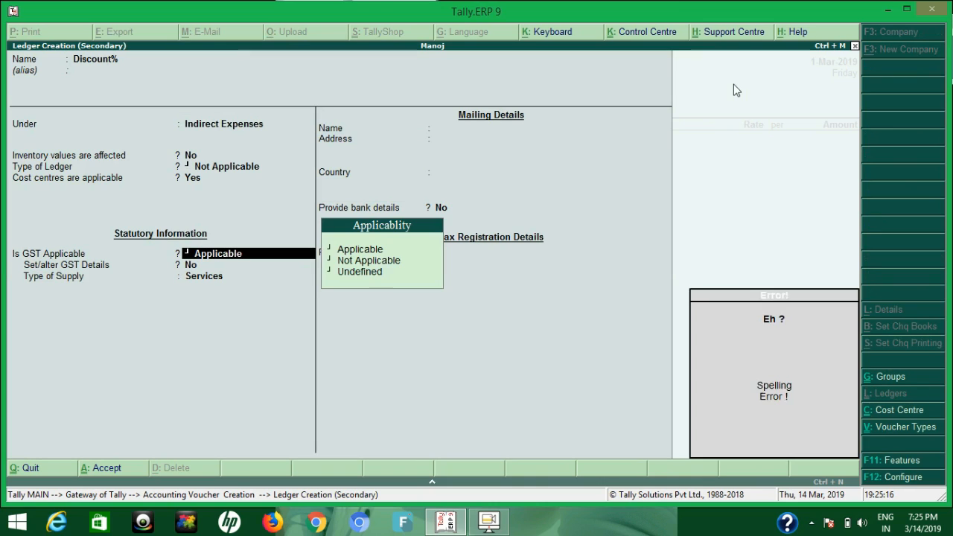
key("BackSpace")
key("Down")
key("Return")
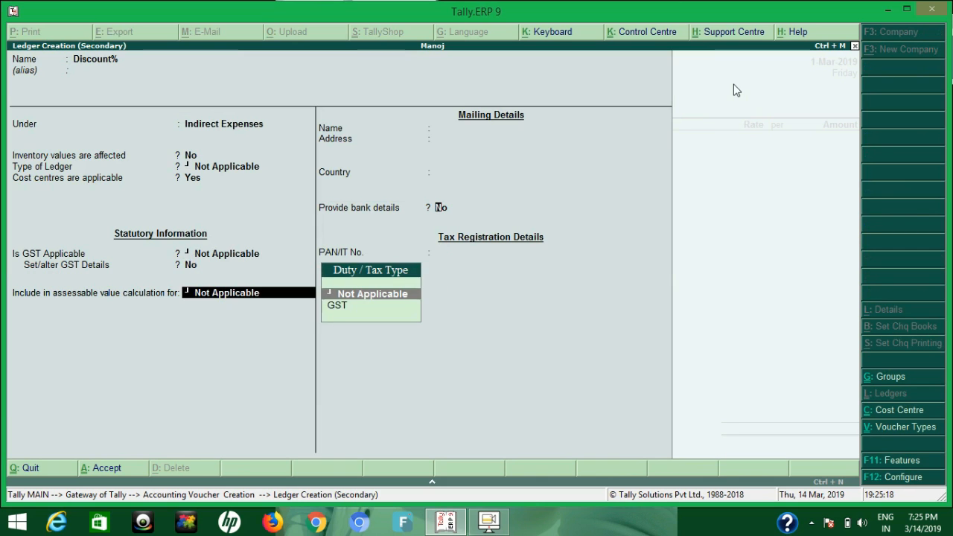
key("Return")
key("Return")
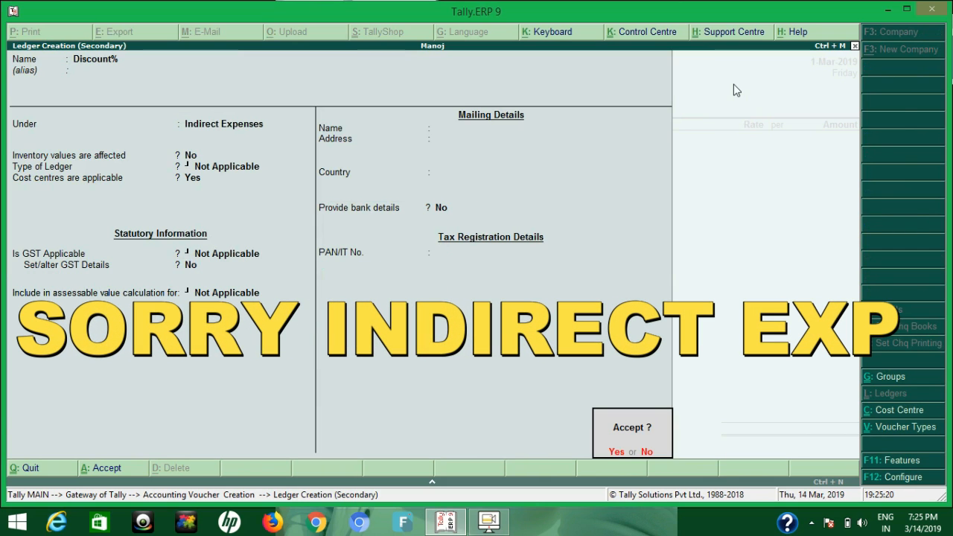
key("Return")
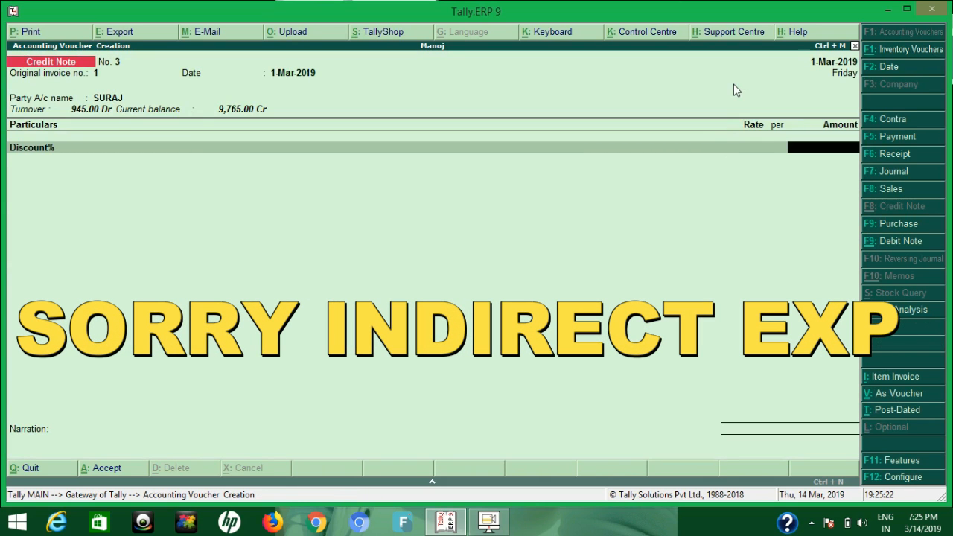
Step: Enter 105 as the Discount% amount in the credit note and allocate it to the Cgst cost centre
type("140")
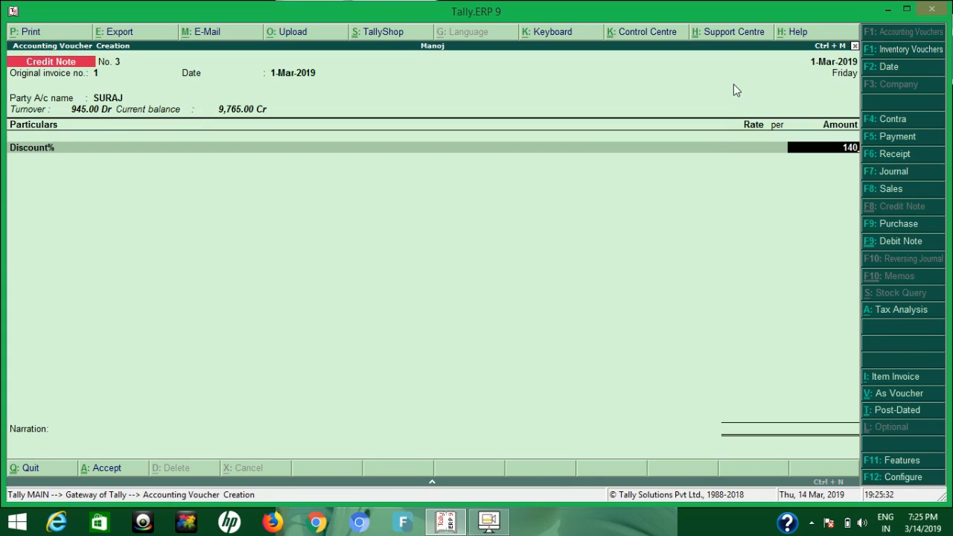
type("105")
key("BackSpace")
key("BackSpace")
key("BackSpace")
key("BackSpace")
key("BackSpace")
type("05")
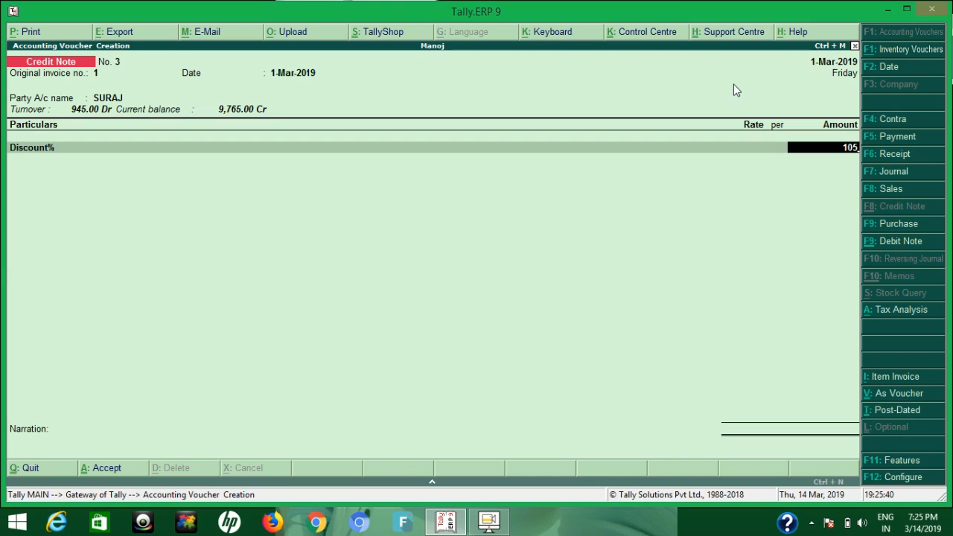
key("Return")
key("Return")
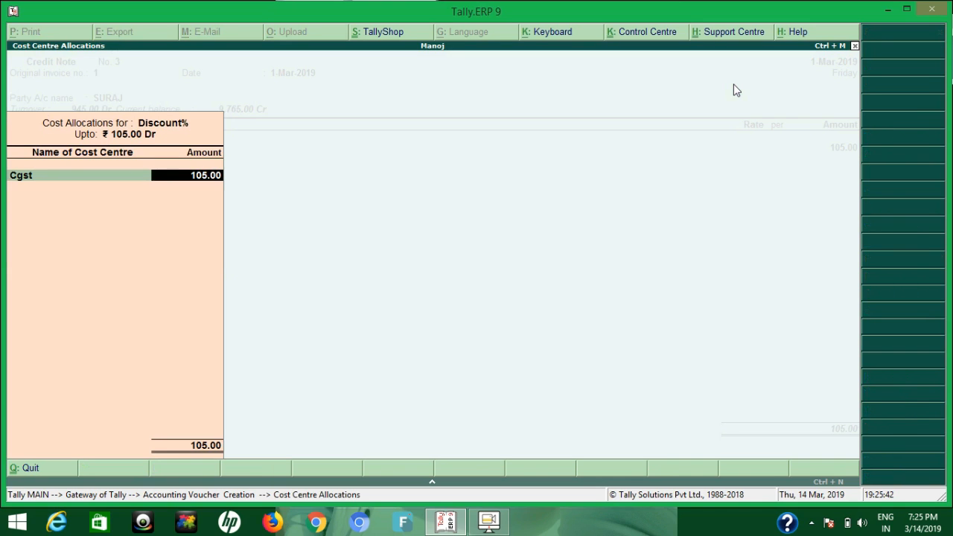
key("Return")
Step: Go back to the Discount% line, open its ledger for alteration and turn off cost centres for it
key("BackSpace")
key("BackSpace")
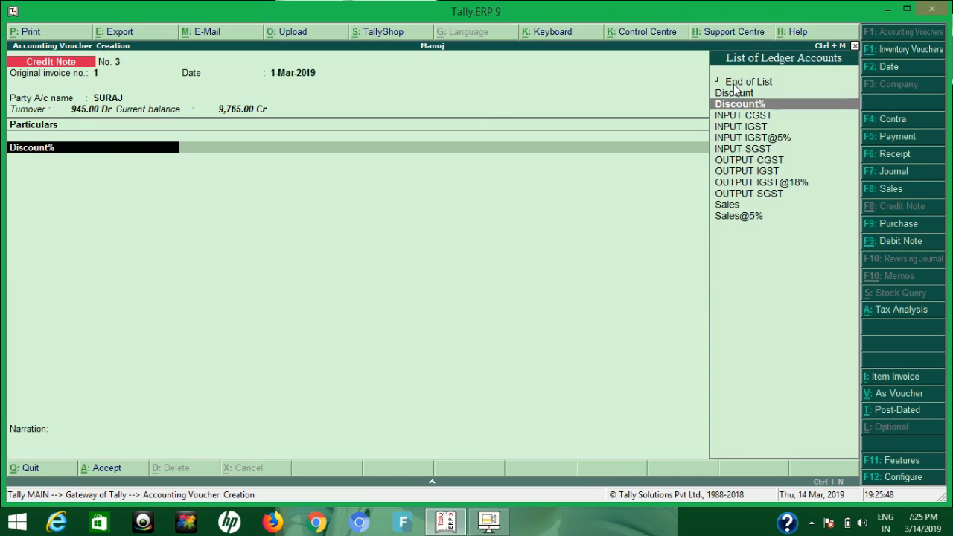
key("ctrl+Return")
key("Return")
key("Return")
key("Return")
type("n")
key("ctrl+a")
Step: Keep 105 as the Discount% amount, leave the narration blank and save credit note no. 3
key("Return")
key("Return")
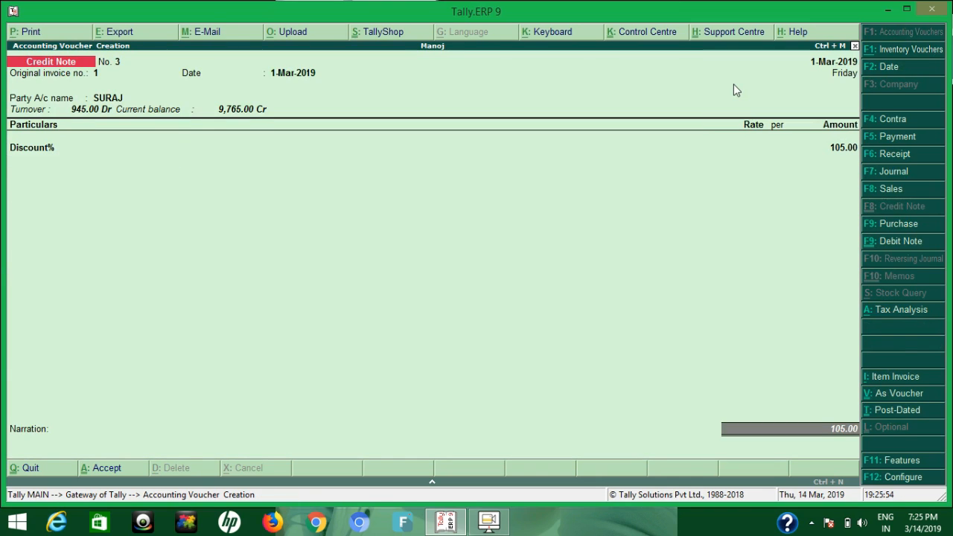
key("Return")
key("Return")
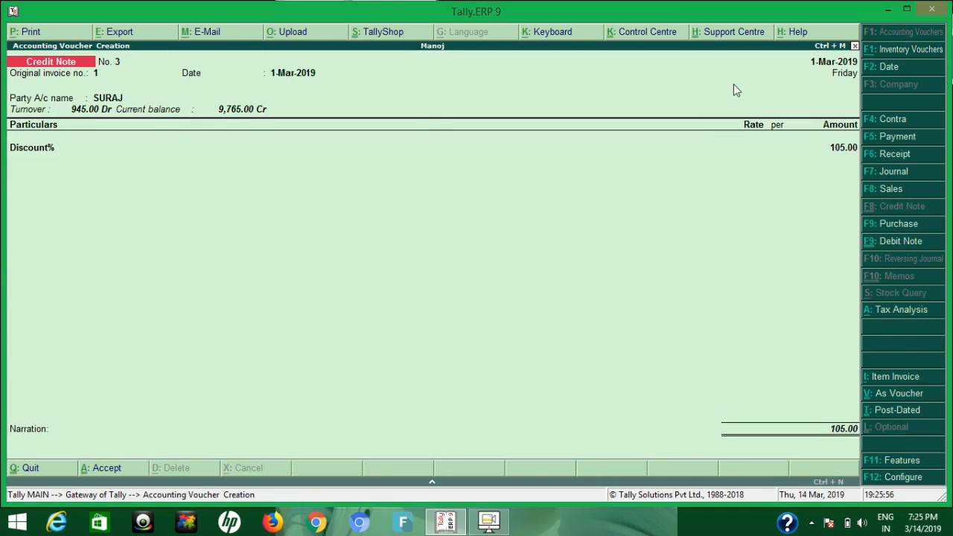
key("Return")
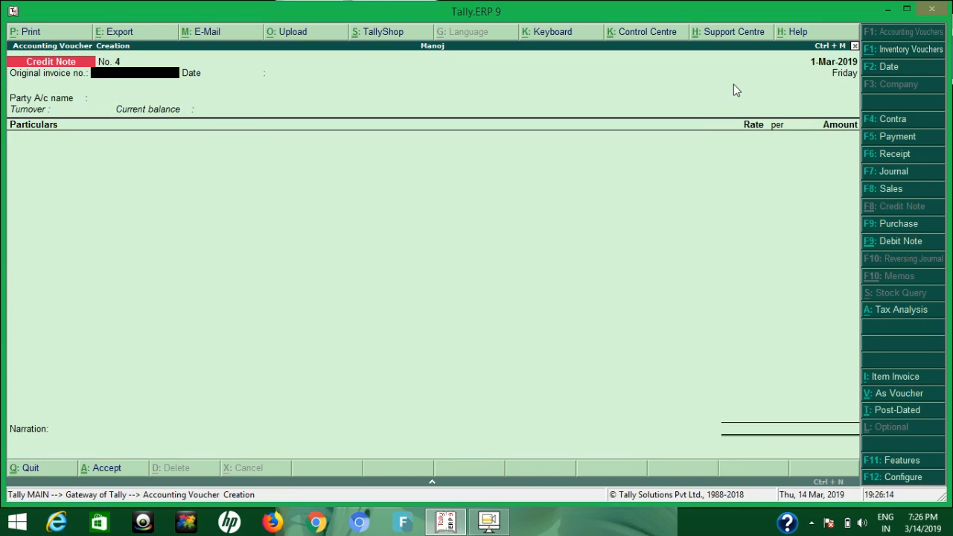
Step: Switch voucher entry to a new journal voucher
left_click(902, 177)
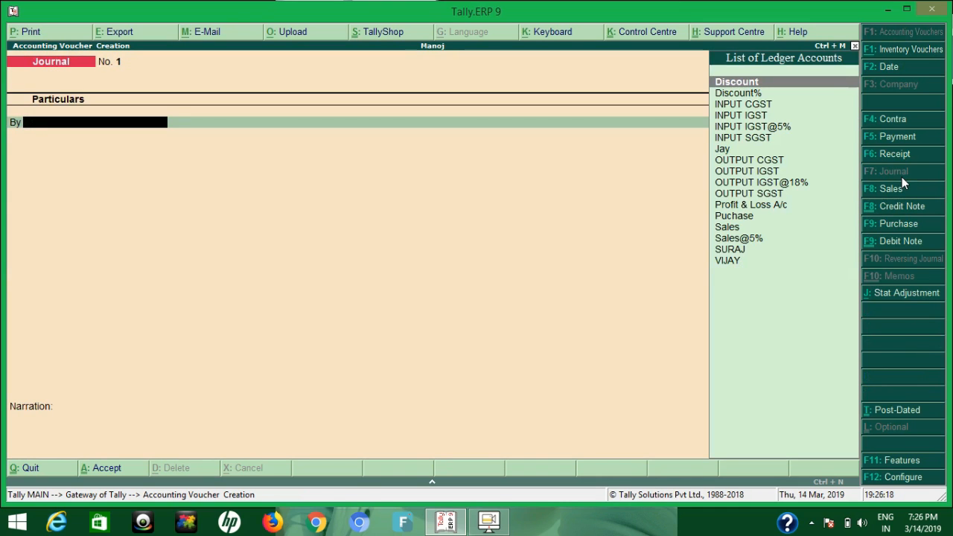